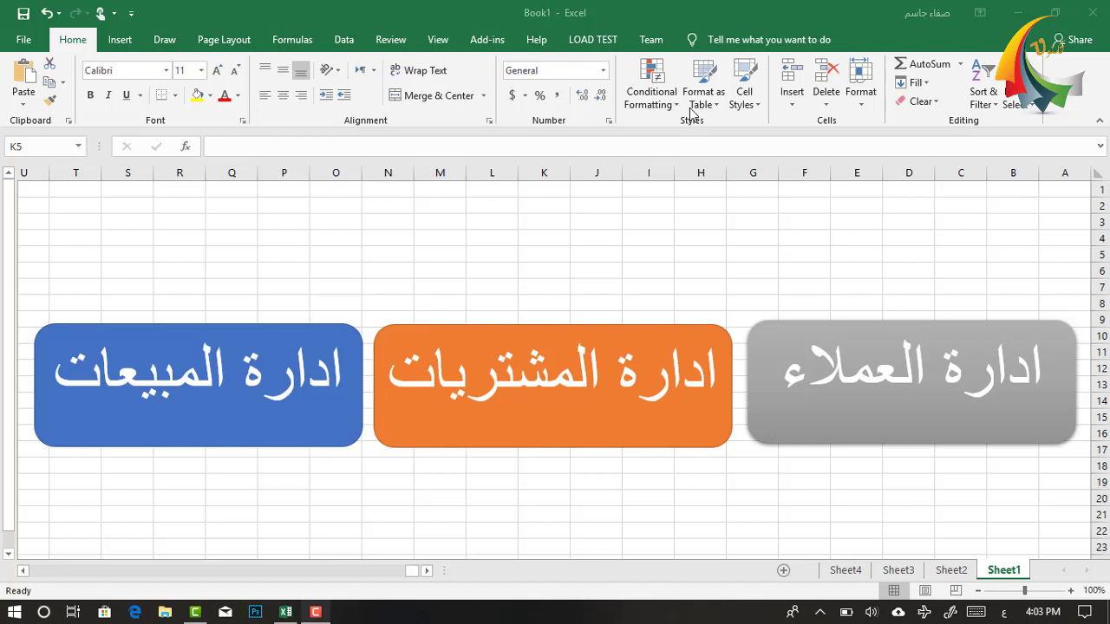
# Step: Review the sales, purchases and customers pages on Sheet2–Sheet4, ending back on Sheet1
pyautogui.click(537, 252)
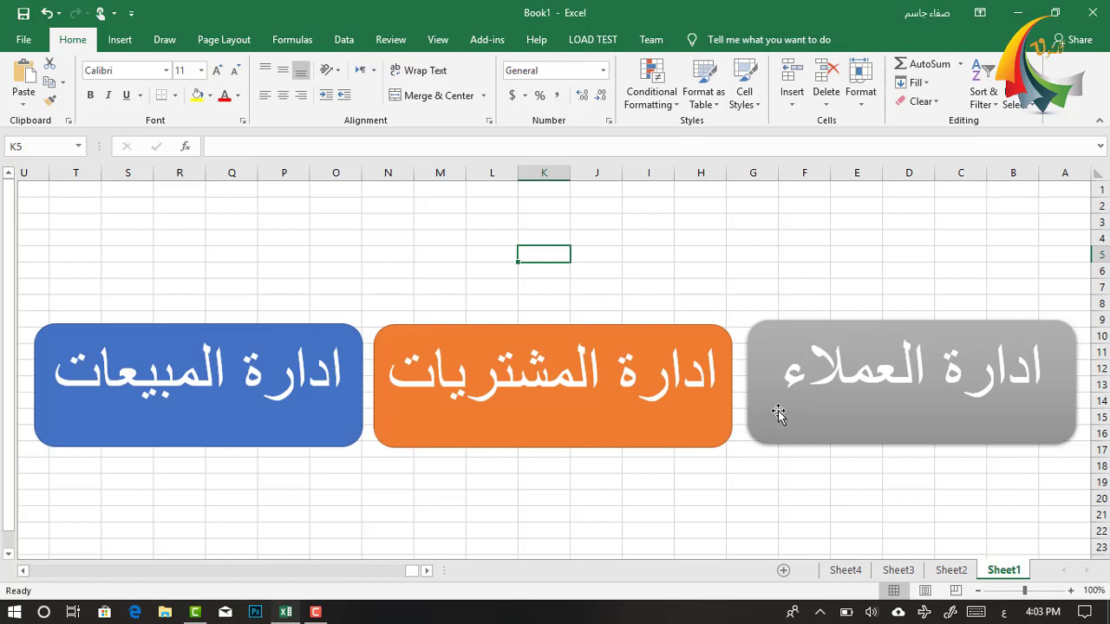
pyautogui.click(957, 574)
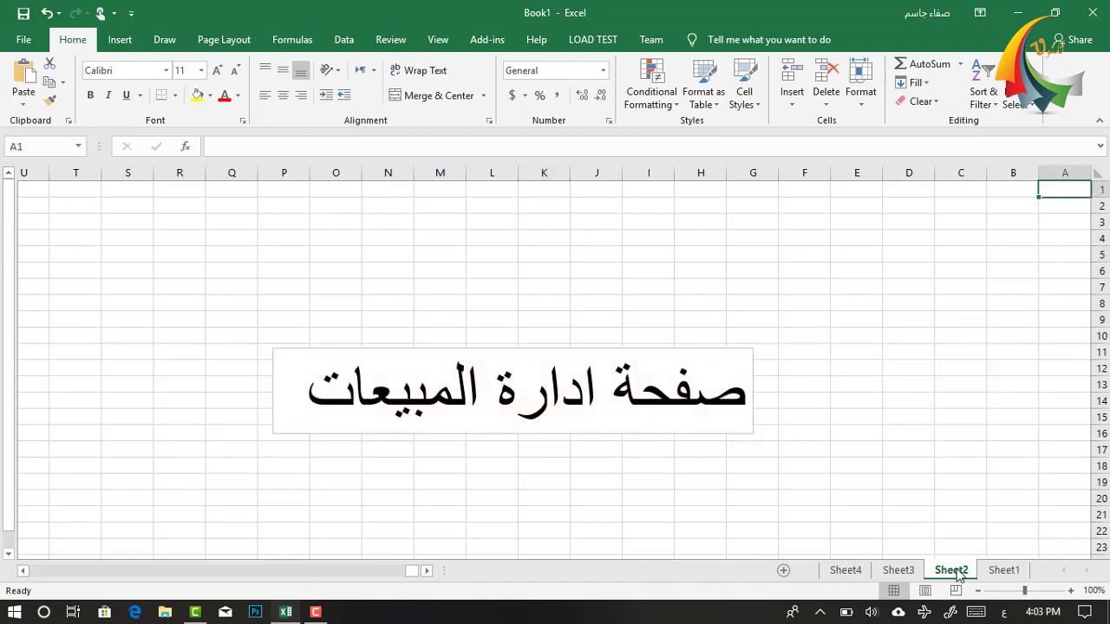
pyautogui.click(897, 572)
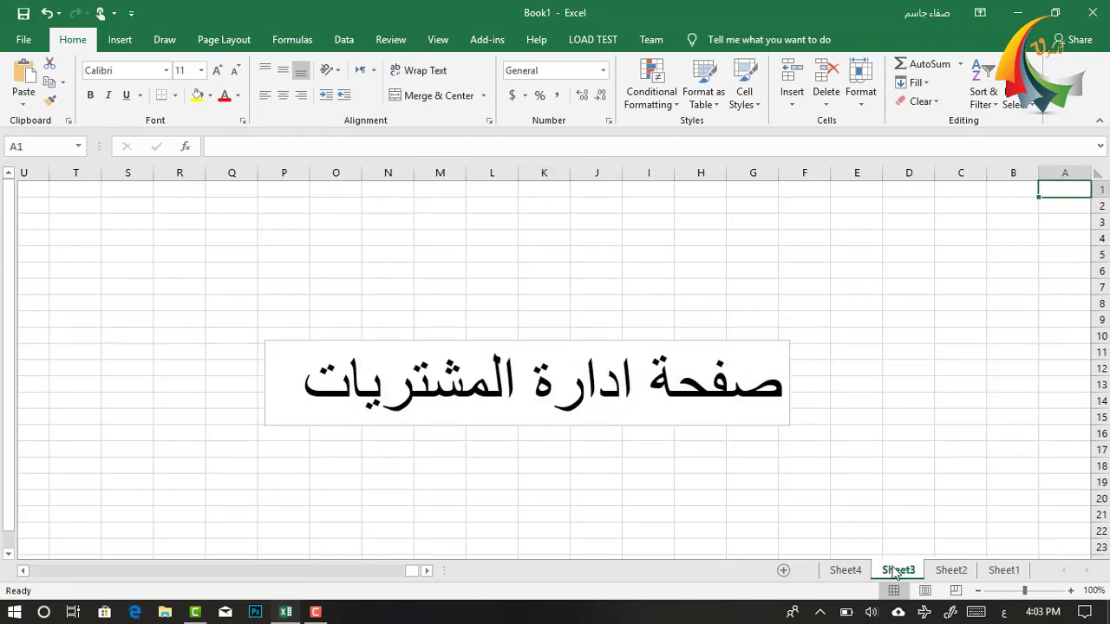
pyautogui.click(854, 572)
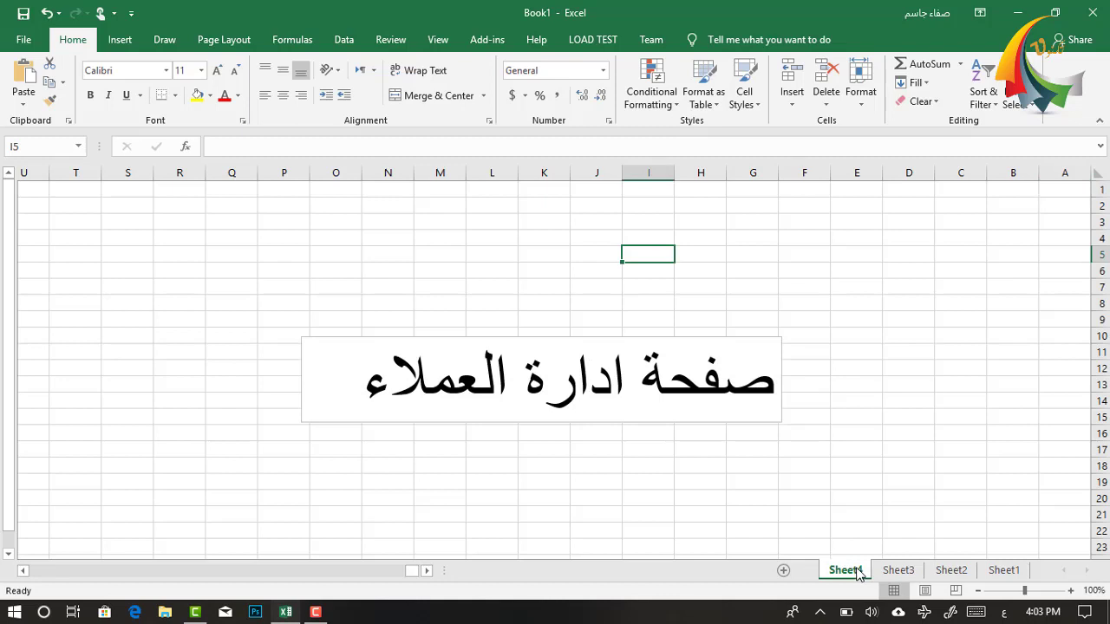
pyautogui.click(999, 571)
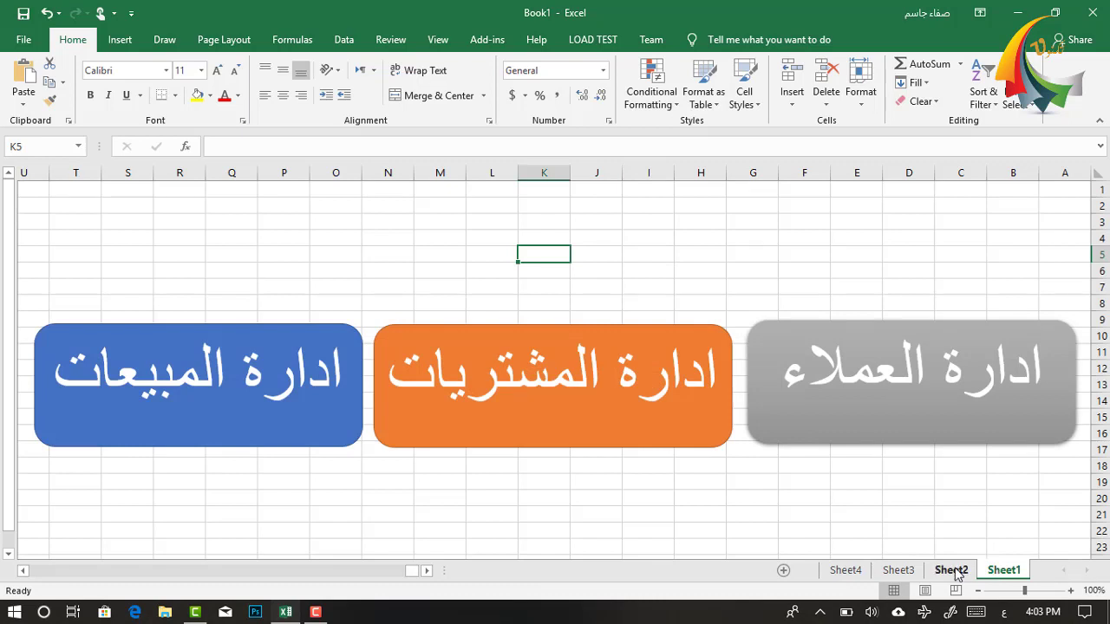
pyautogui.click(953, 574)
pyautogui.click(893, 574)
pyautogui.click(870, 574)
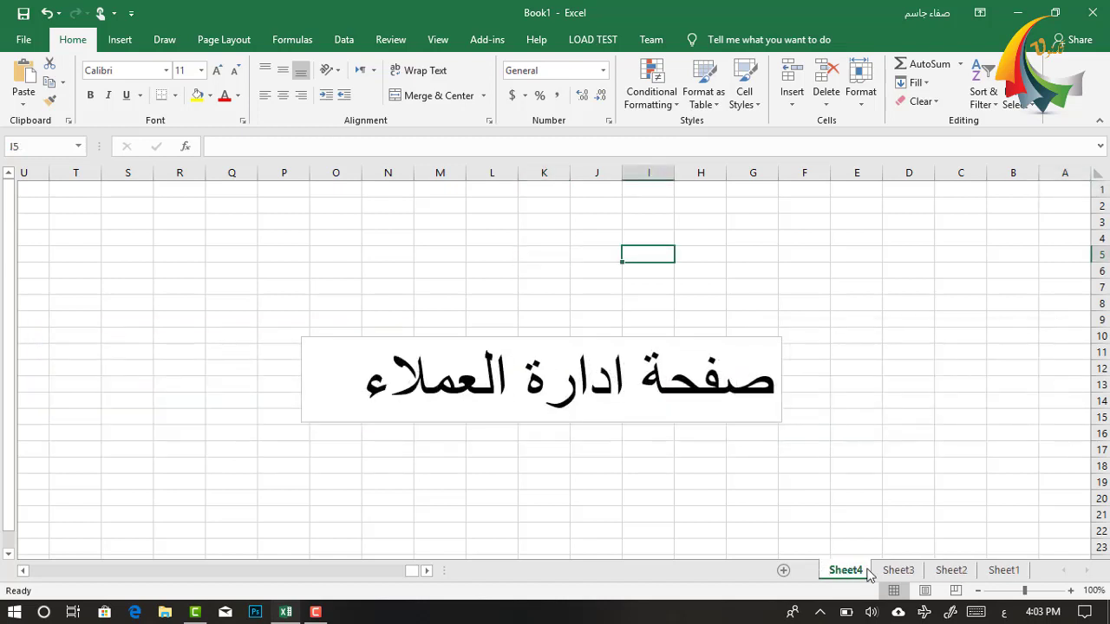
pyautogui.click(988, 576)
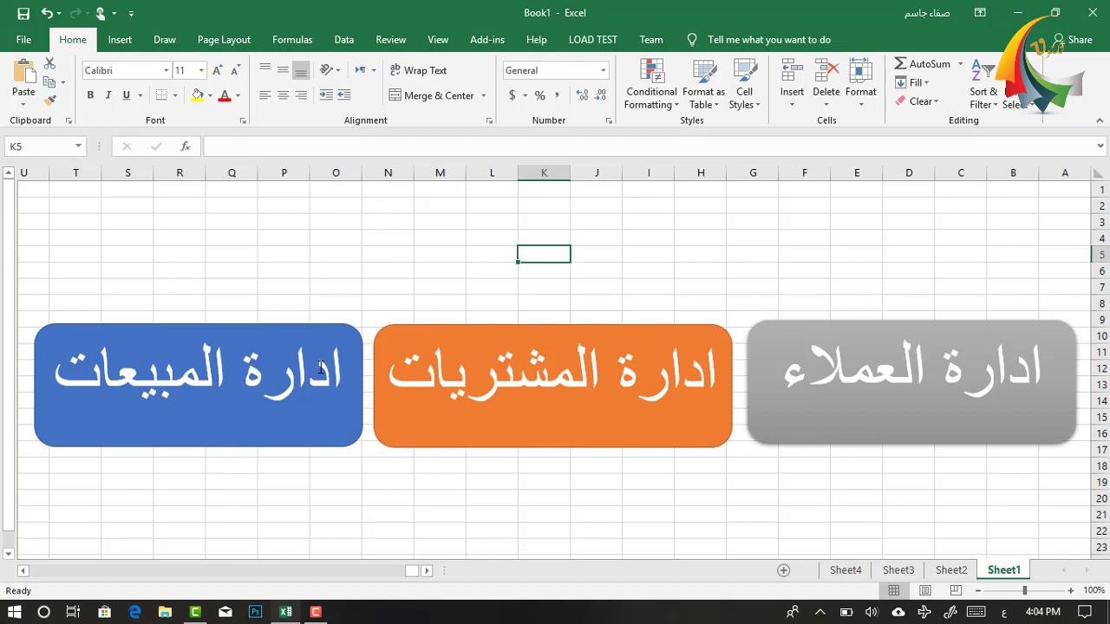
pyautogui.click(954, 576)
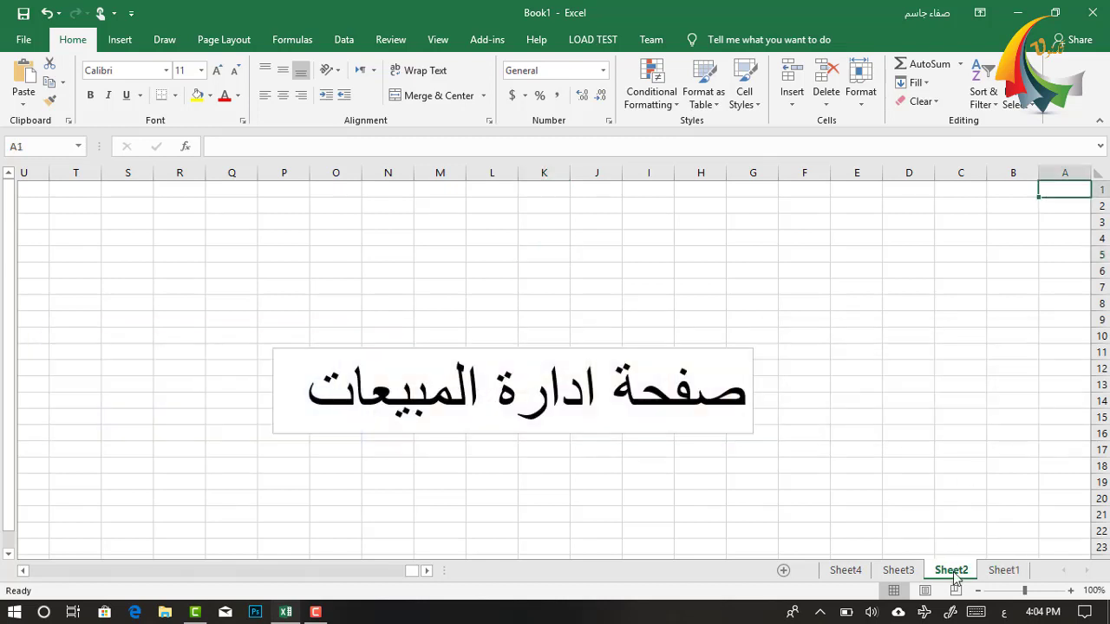
pyautogui.click(1009, 575)
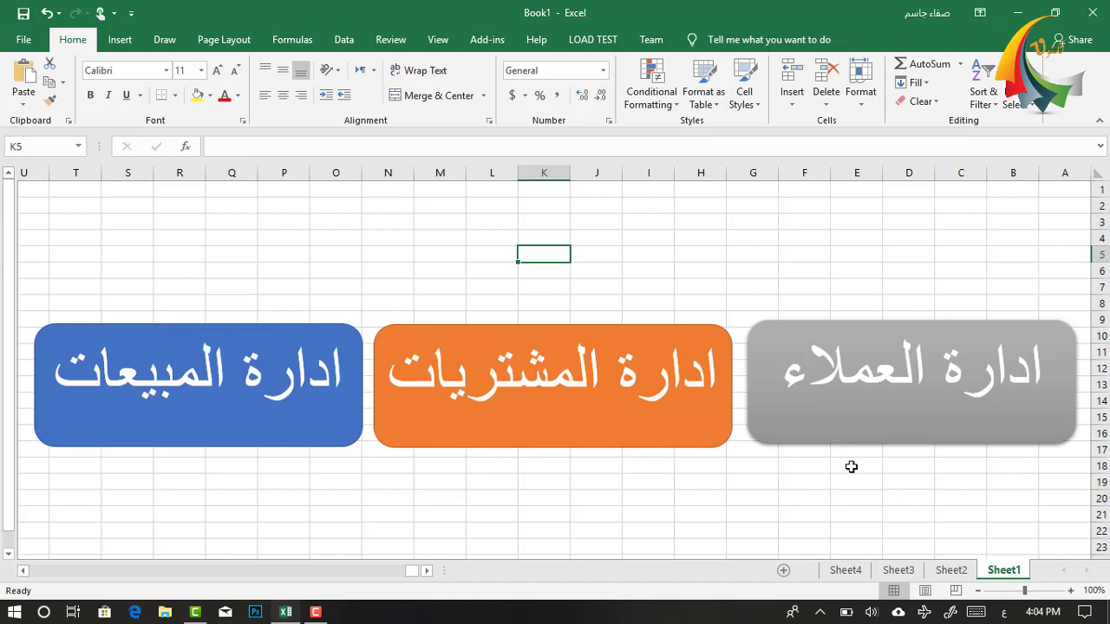
# Step: Select the blue sales button after drawing and deleting a trial rounded rectangle
pyautogui.click(122, 40)
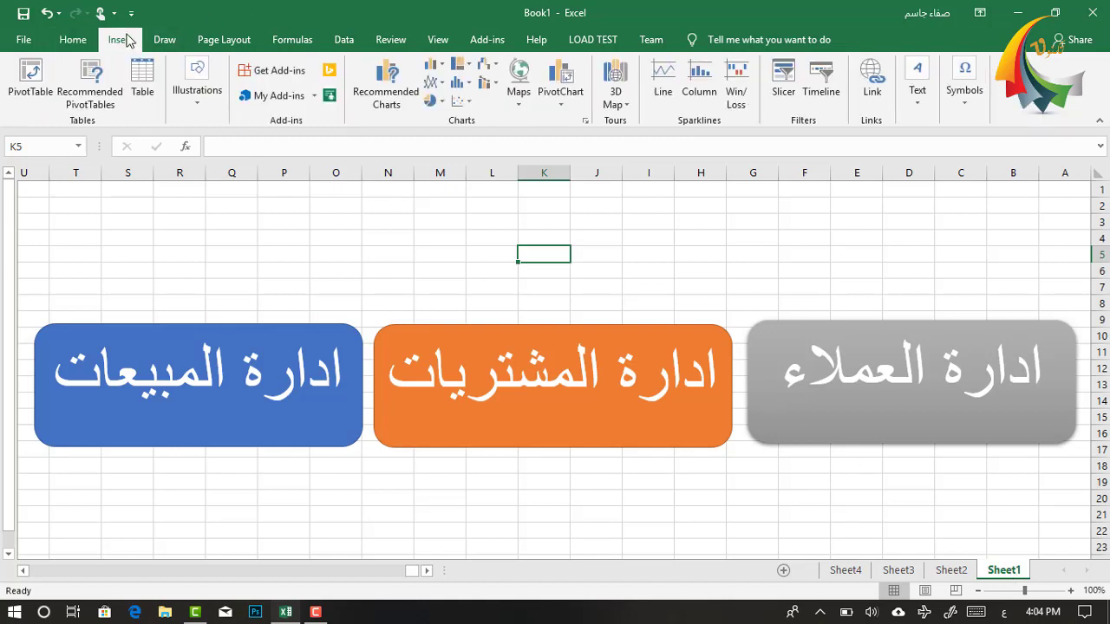
pyautogui.click(277, 332)
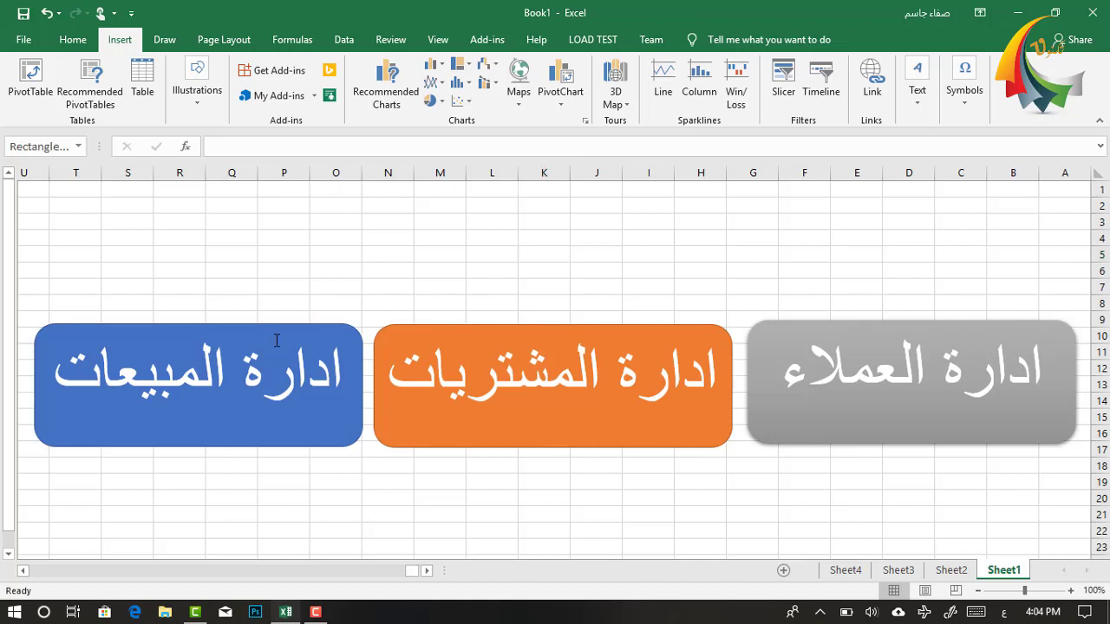
pyautogui.click(277, 329)
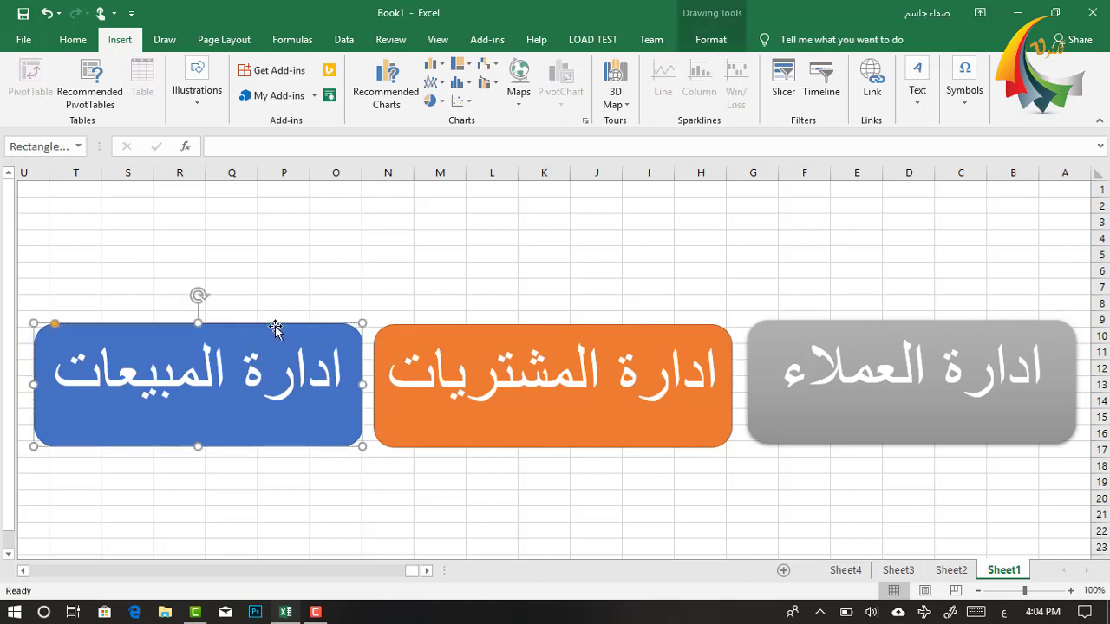
pyautogui.click(208, 116)
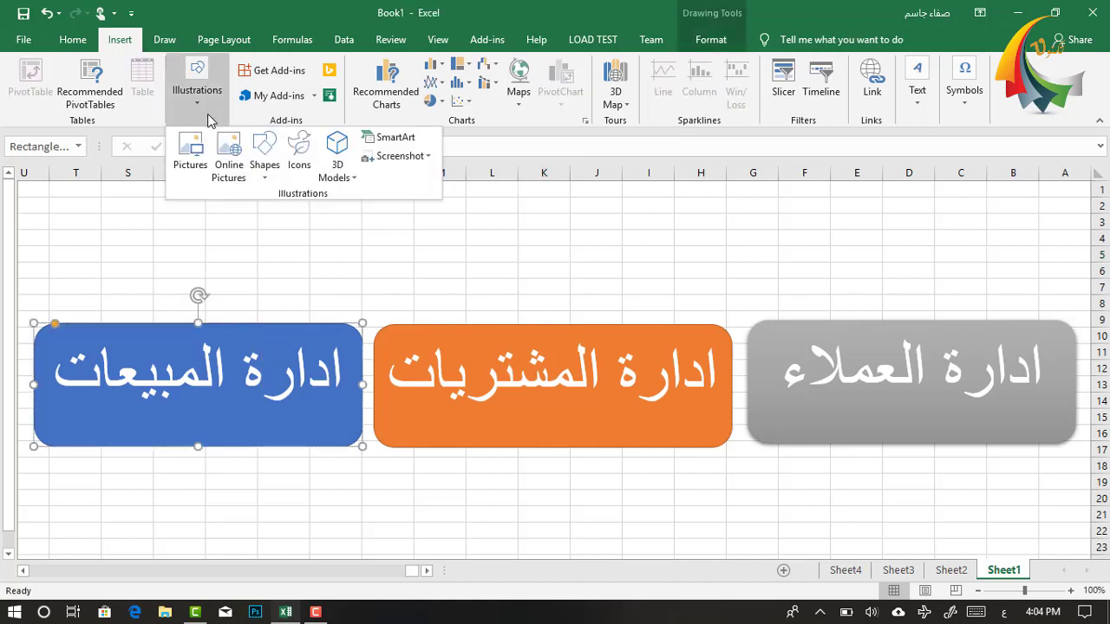
pyautogui.click(263, 173)
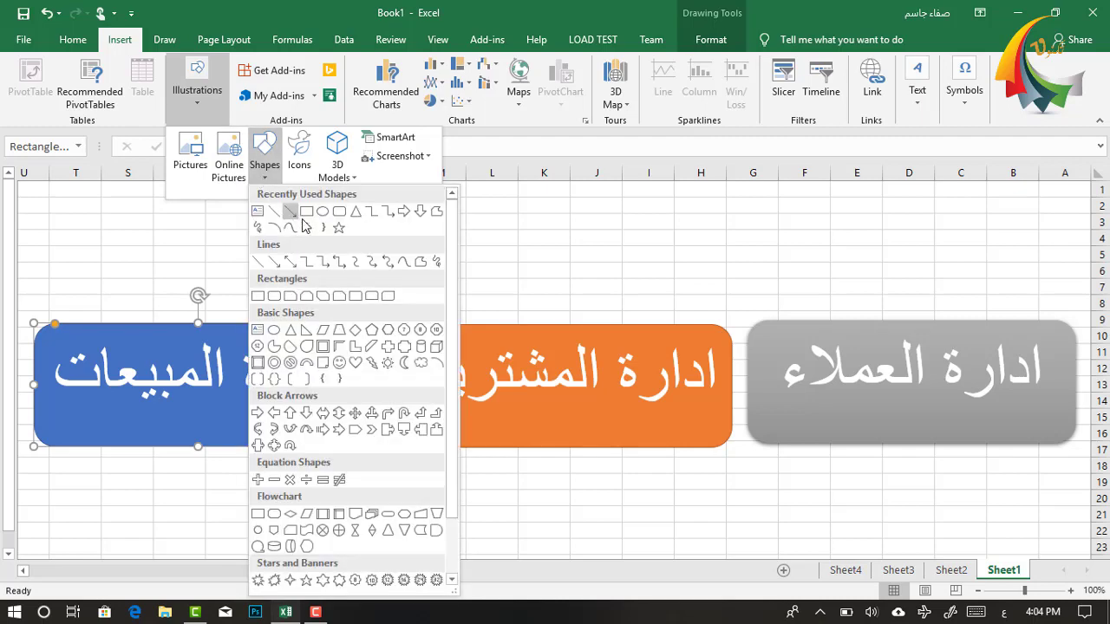
pyautogui.click(274, 296)
pyautogui.moveTo(148, 204); pyautogui.dragTo(359, 266)
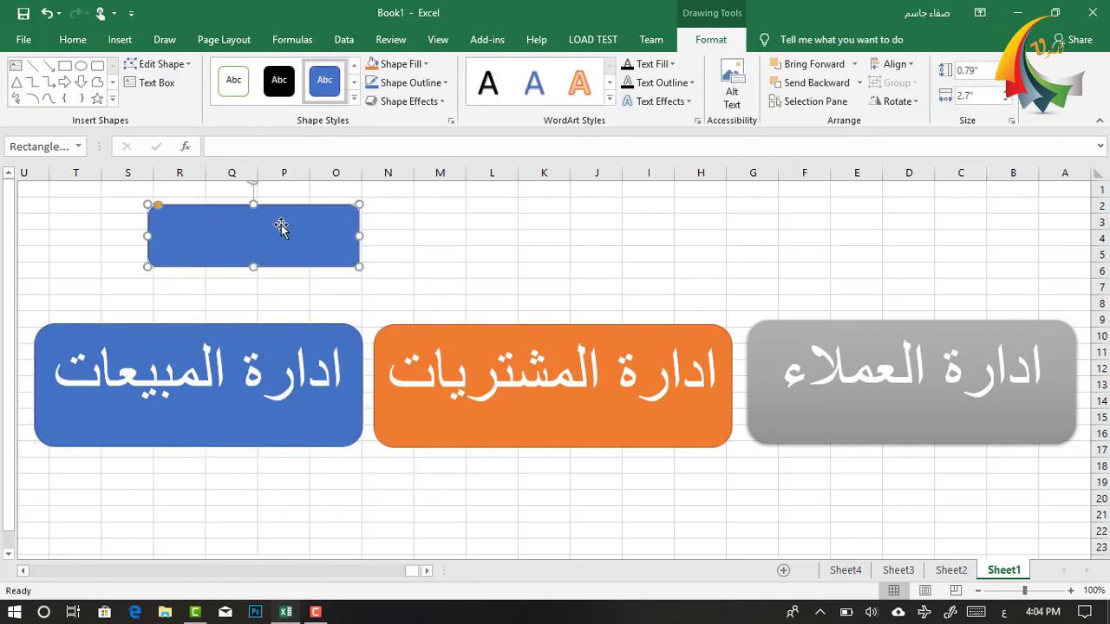
pyautogui.press('Escape')
pyautogui.press('Delete')
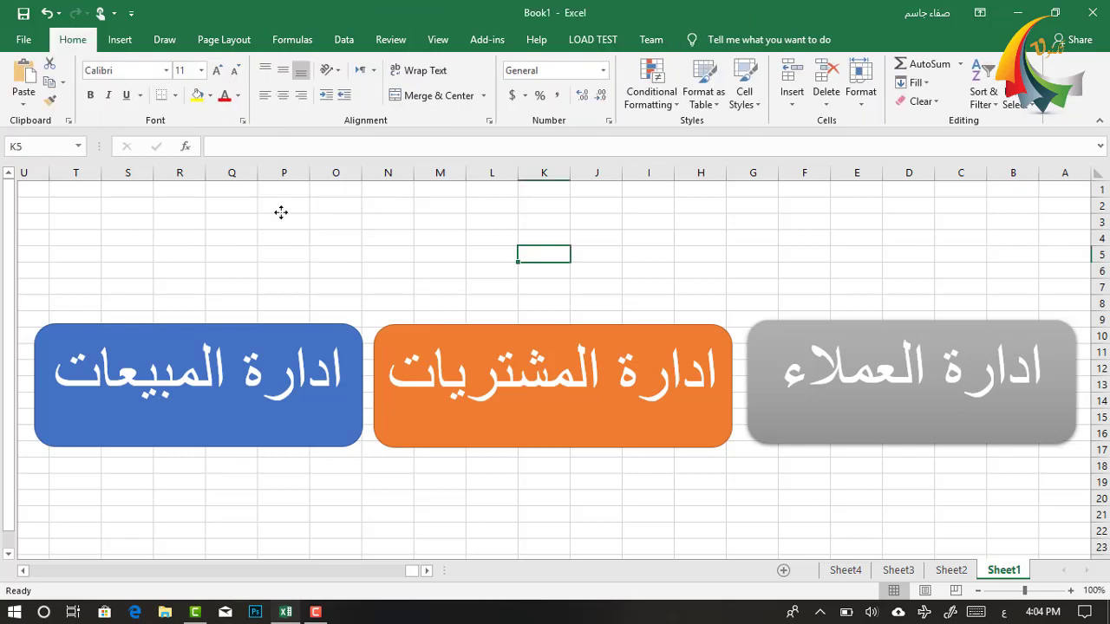
pyautogui.click(298, 330)
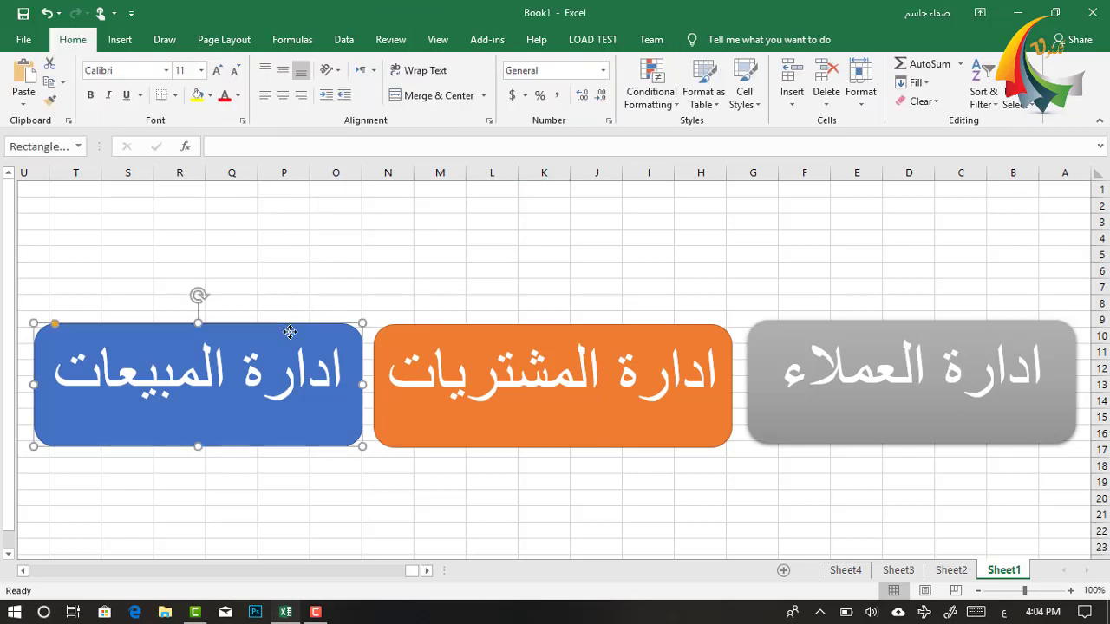
# Step: Open Insert Hyperlink for the blue button, browse file options, then switch to Place in This Document
pyautogui.click(120, 40)
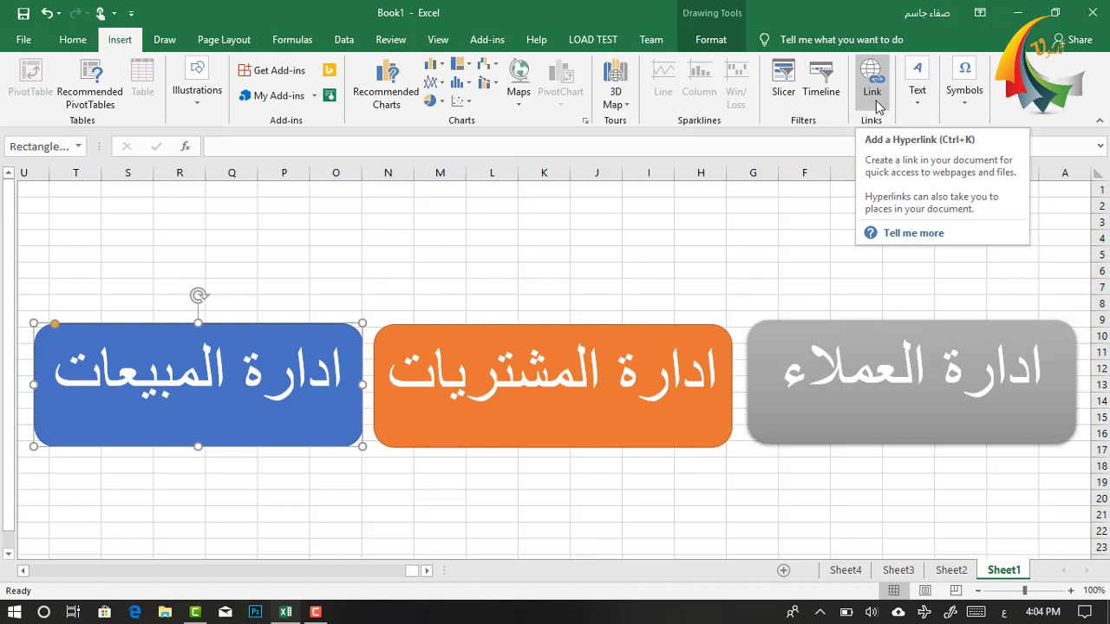
pyautogui.click(872, 87)
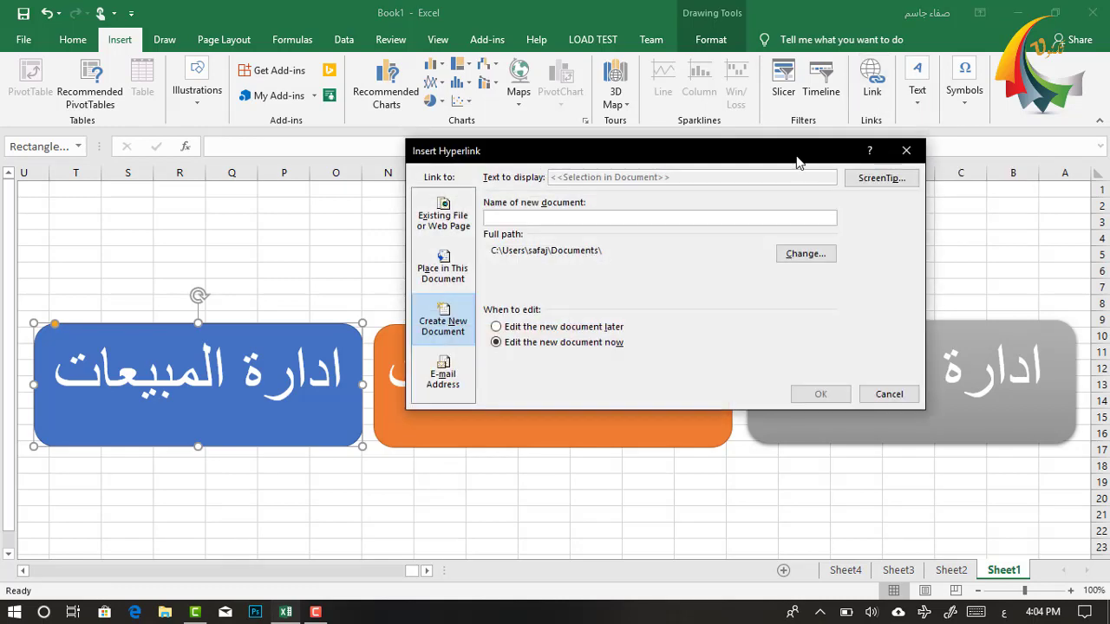
pyautogui.moveTo(796, 165)
pyautogui.mouseDown()
pyautogui.moveTo(756, 156)
pyautogui.moveTo(844, 168)
pyautogui.mouseUp()
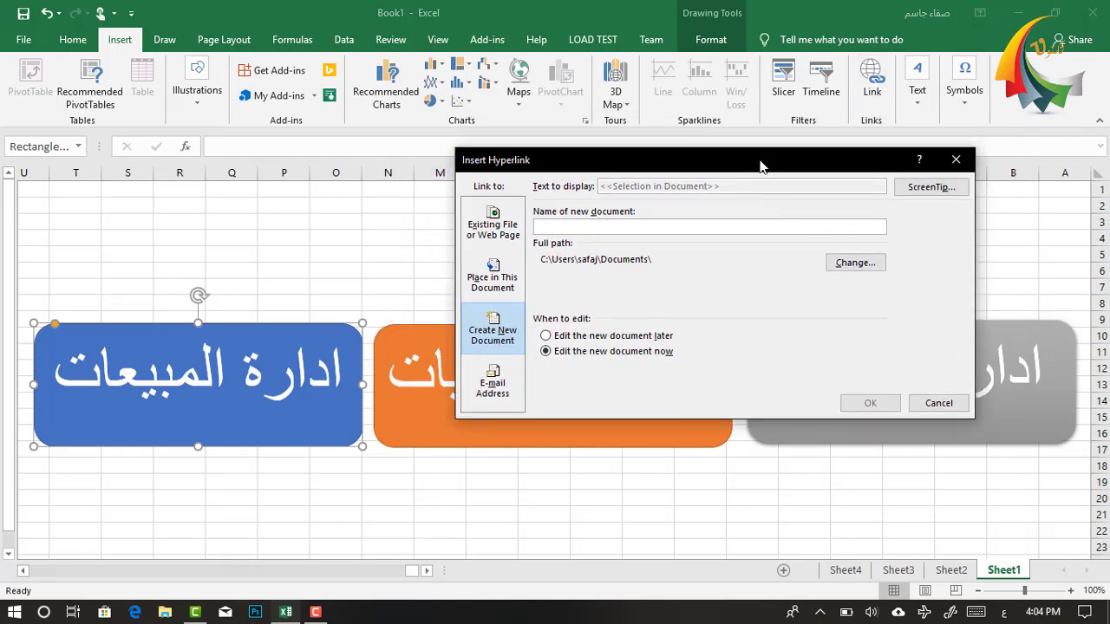
pyautogui.moveTo(761, 165); pyautogui.dragTo(719, 182)
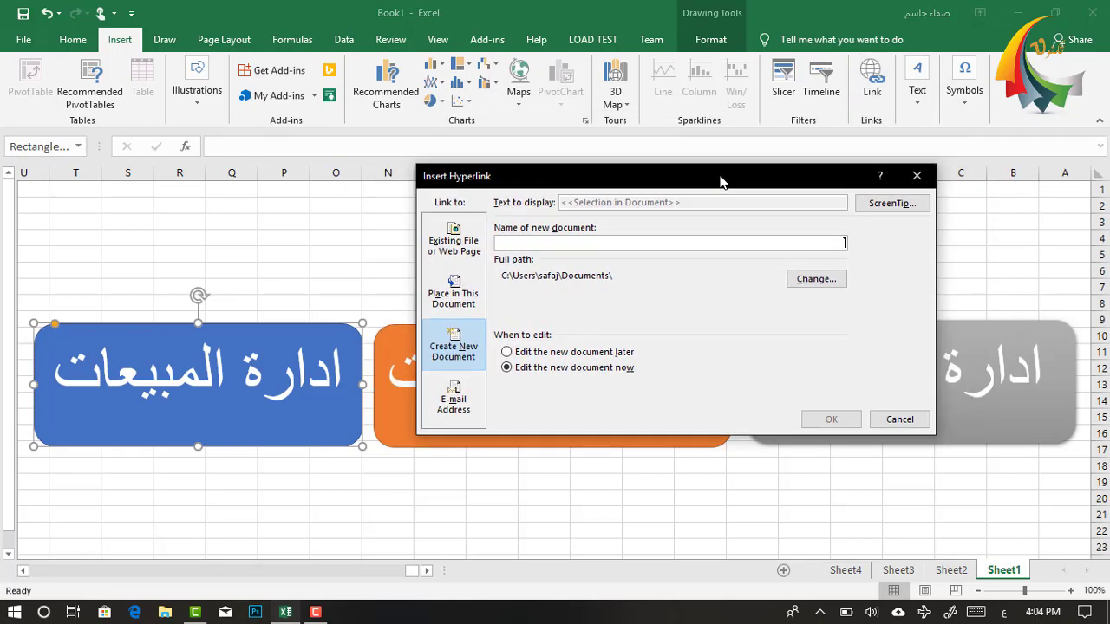
pyautogui.click(458, 249)
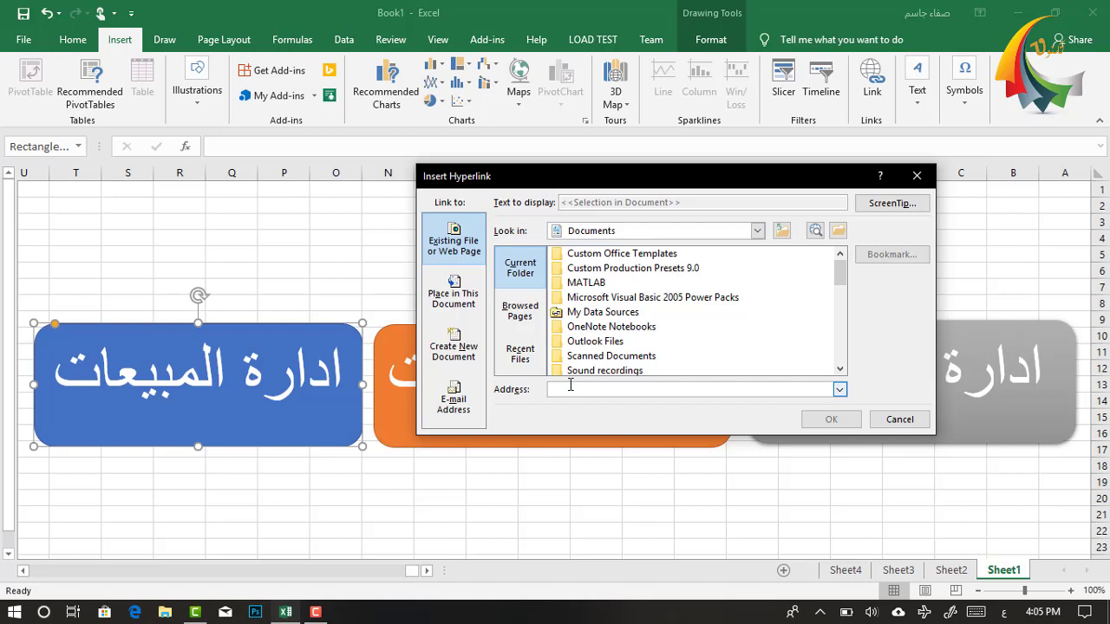
pyautogui.click(590, 342)
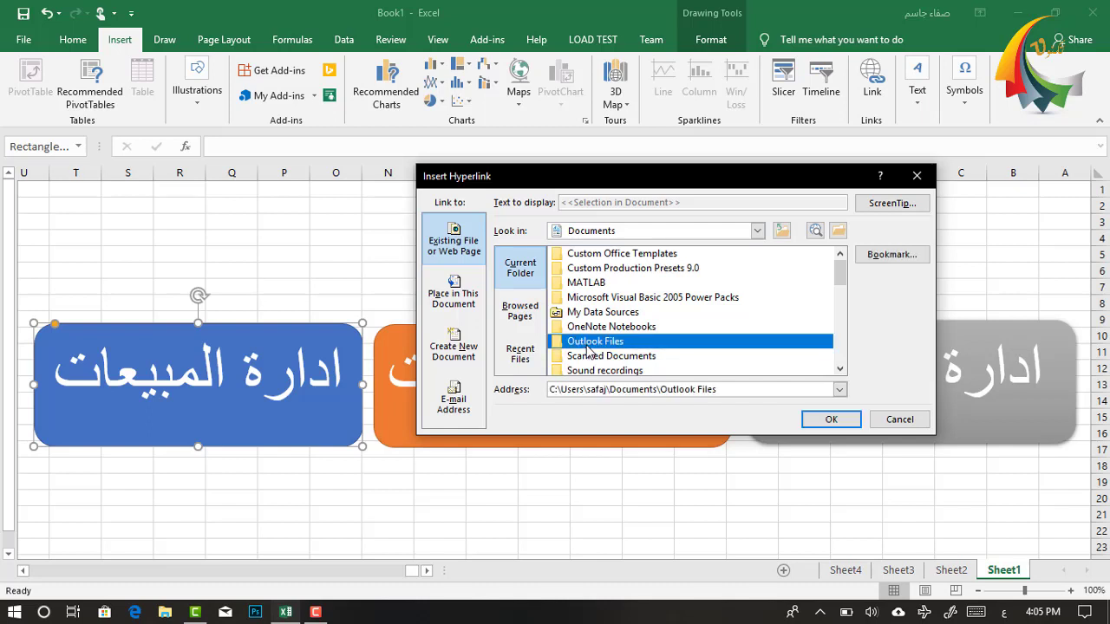
pyautogui.tripleClick(598, 390)
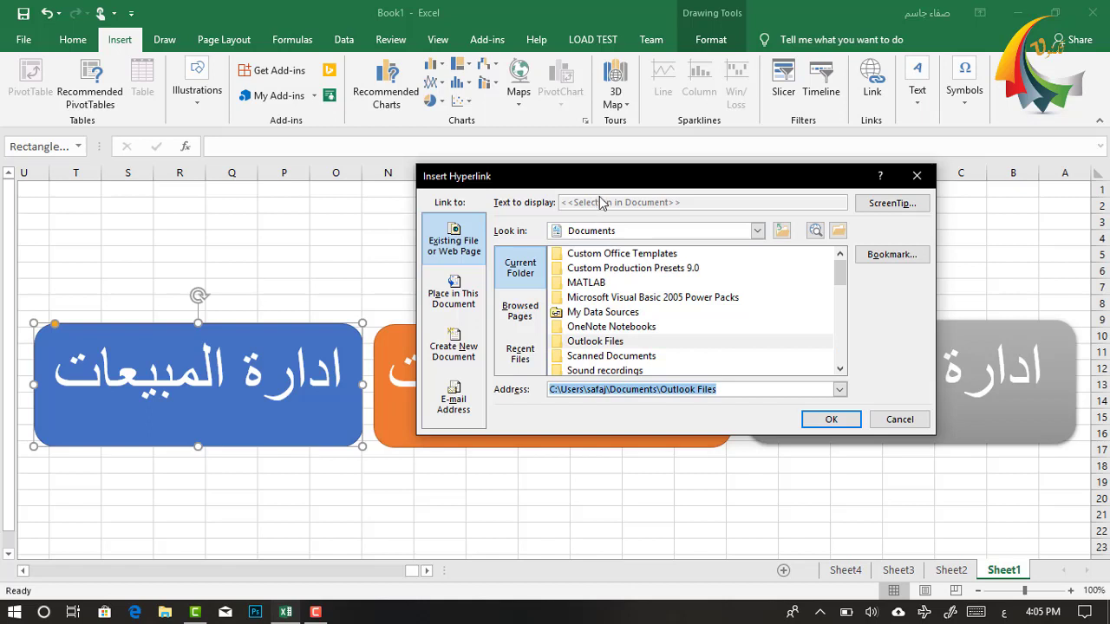
pyautogui.click(462, 305)
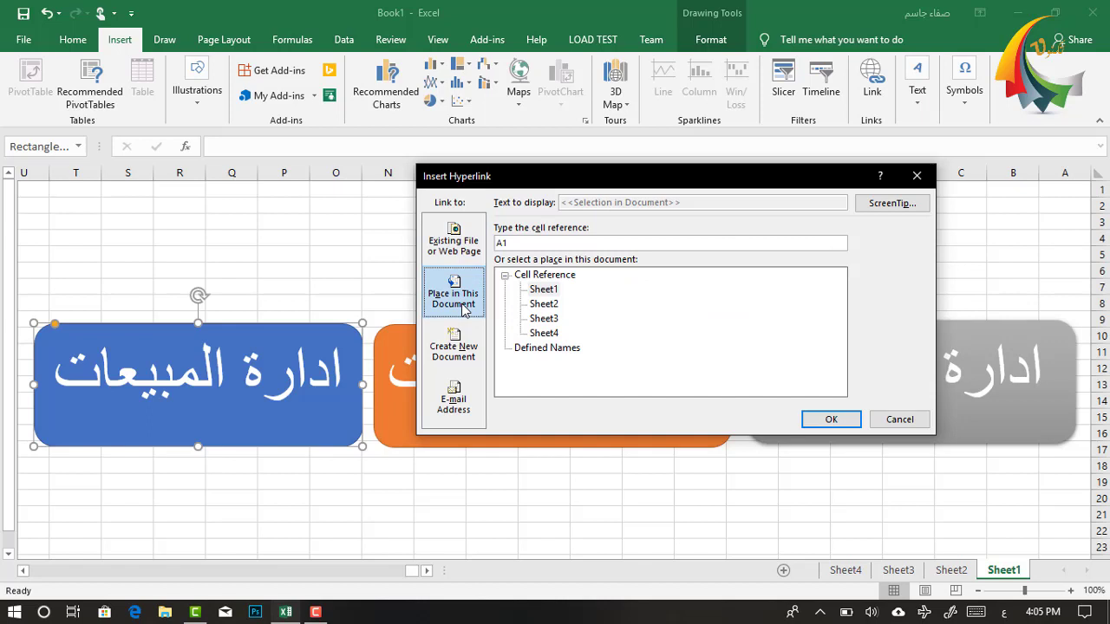
# Step: Try Sheet4, Sheet3 and Sheet2 in the sheet list and select the A1 cell reference
pyautogui.click(505, 275)
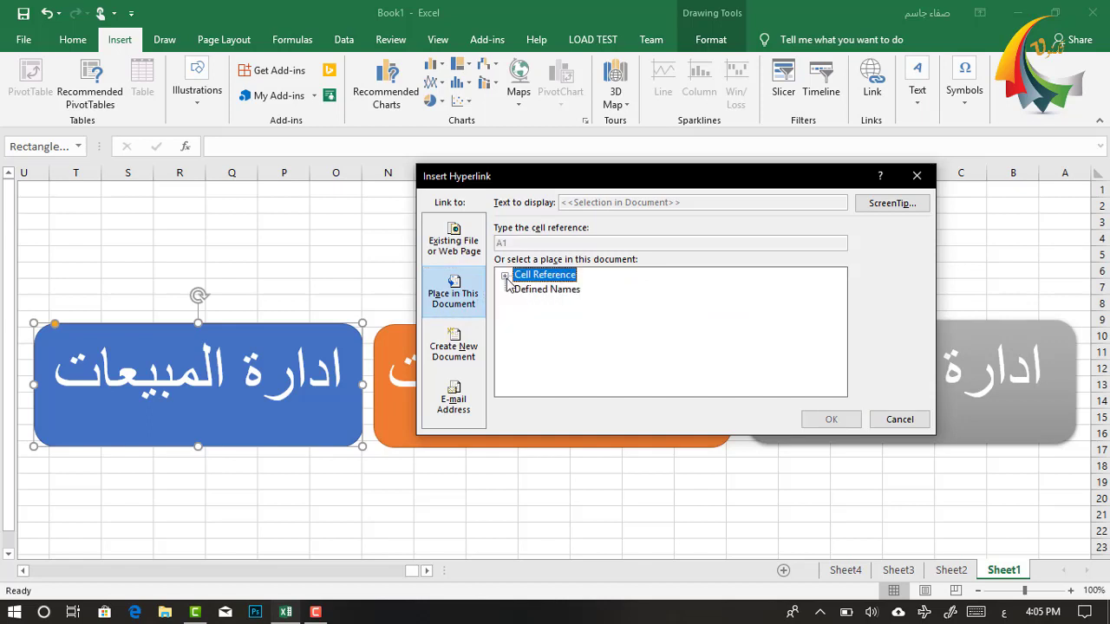
pyautogui.click(504, 276)
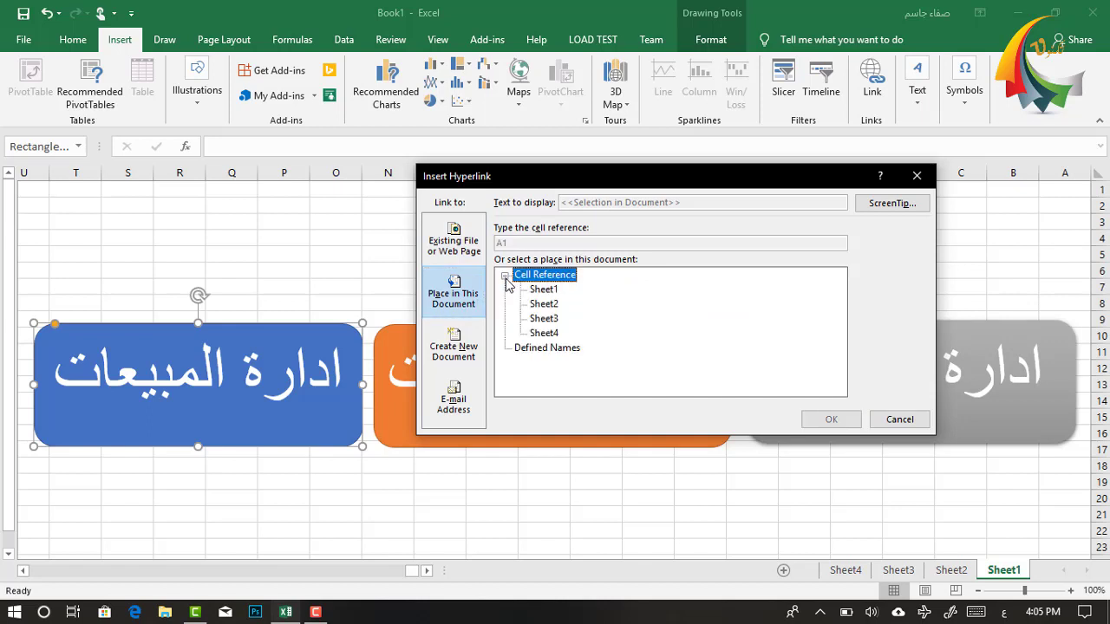
pyautogui.click(543, 333)
pyautogui.click(543, 319)
pyautogui.click(544, 306)
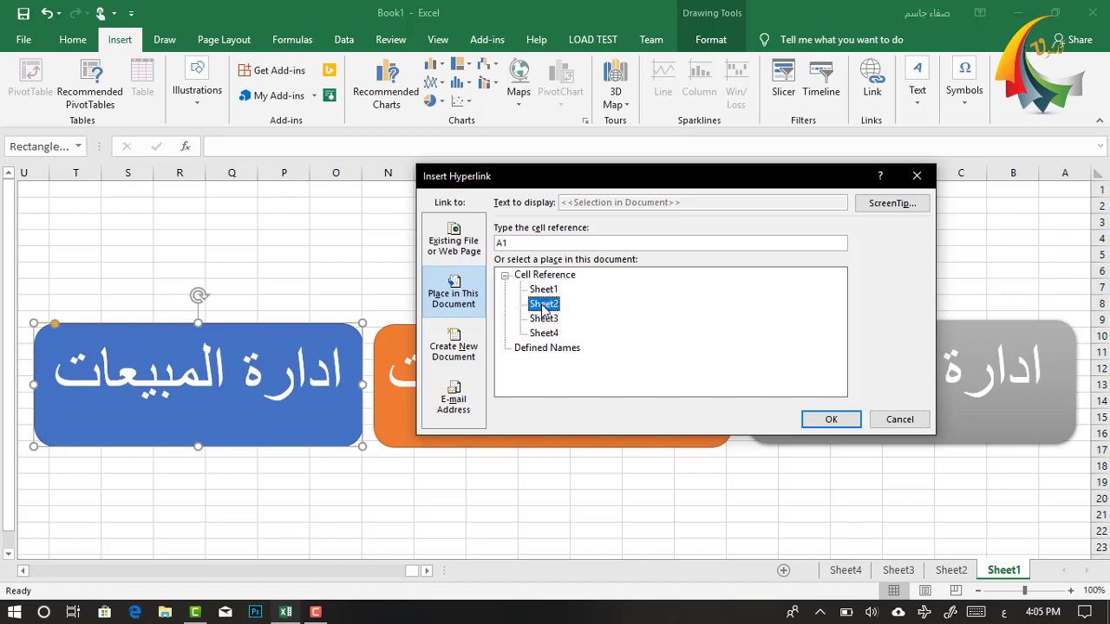
pyautogui.doubleClick(525, 242)
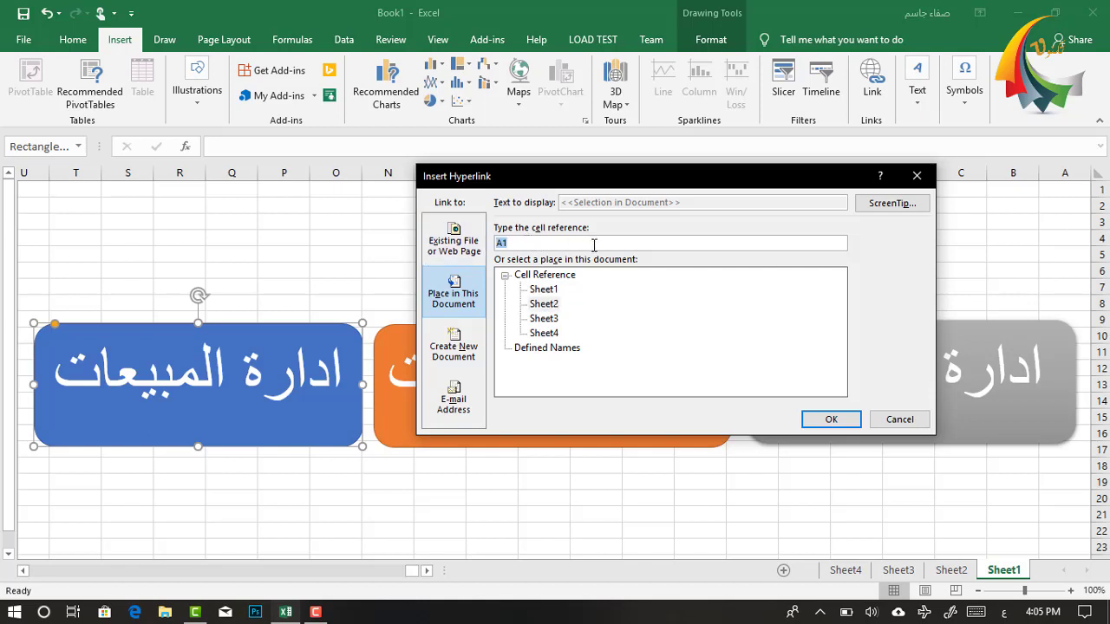
# Step: Look over the New Document and E-mail options, then set Sheet2 as the blue button's target
pyautogui.click(457, 347)
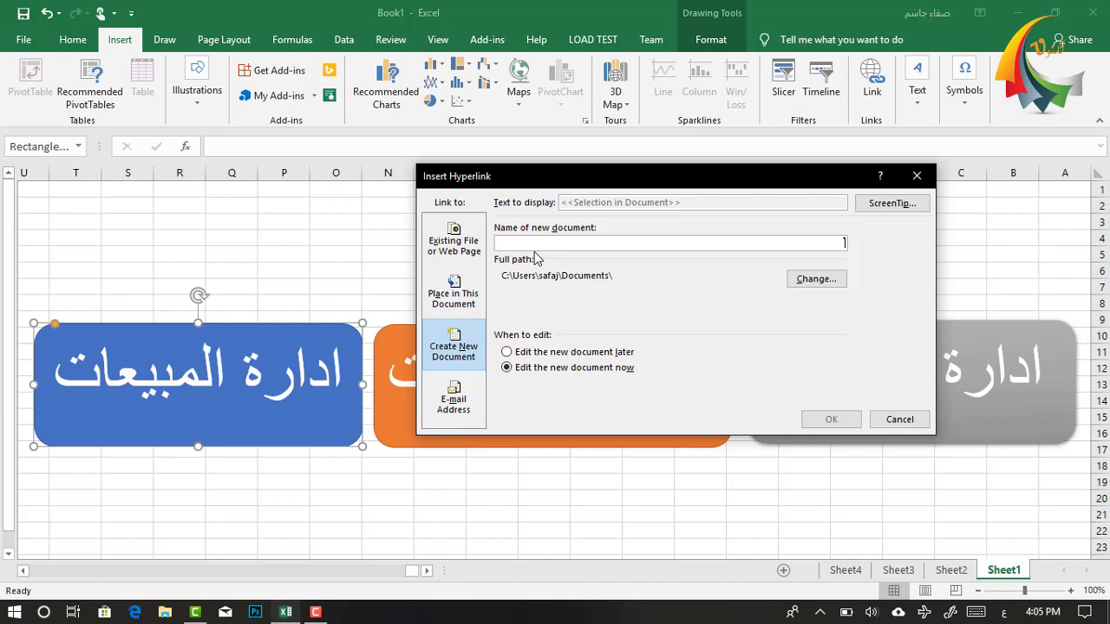
pyautogui.click(475, 396)
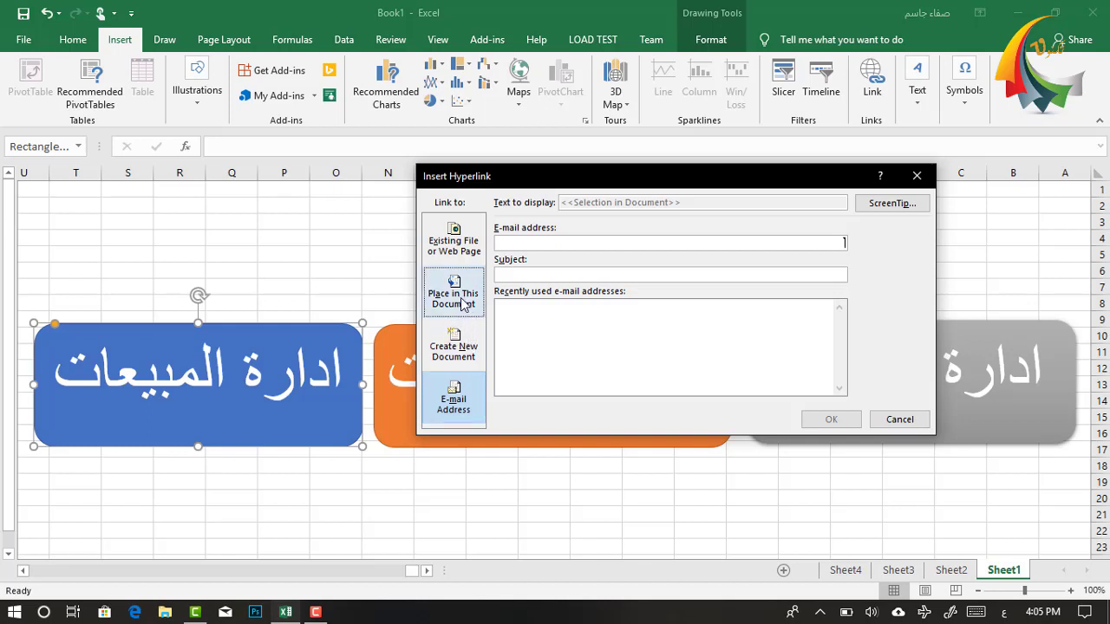
pyautogui.click(464, 304)
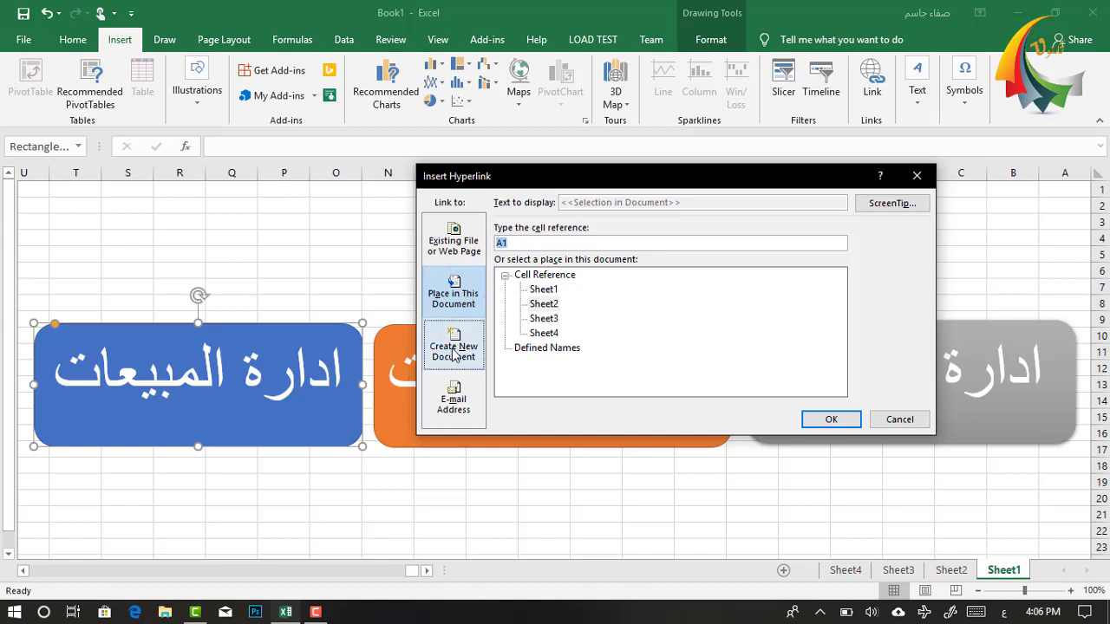
pyautogui.doubleClick(540, 305)
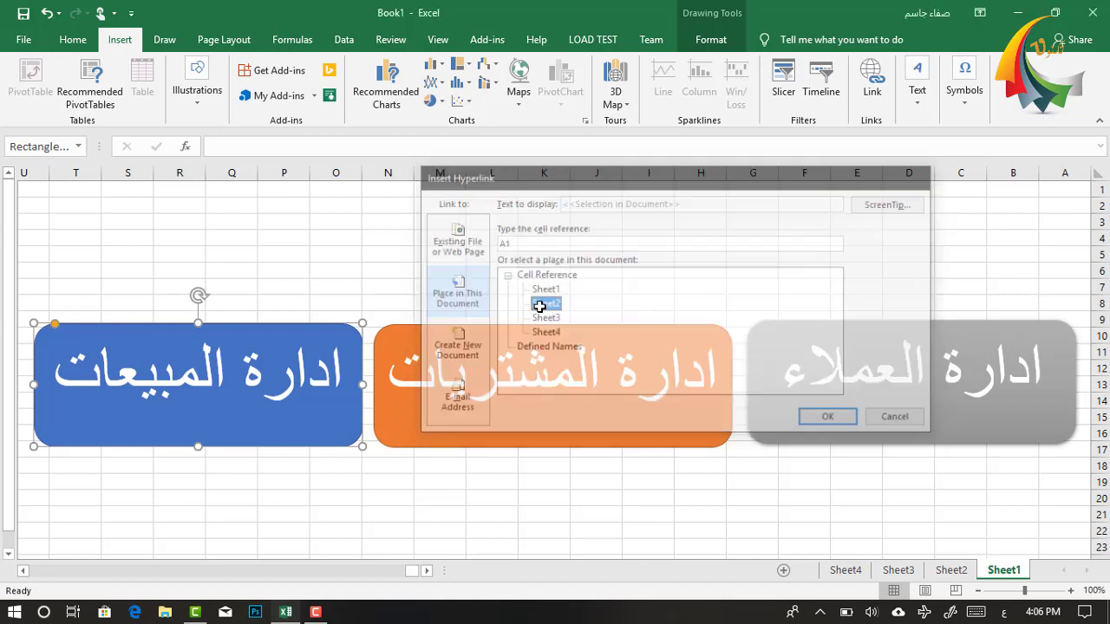
# Step: Link the orange ادارة المشتريات button to Sheet3
pyautogui.click(397, 316)
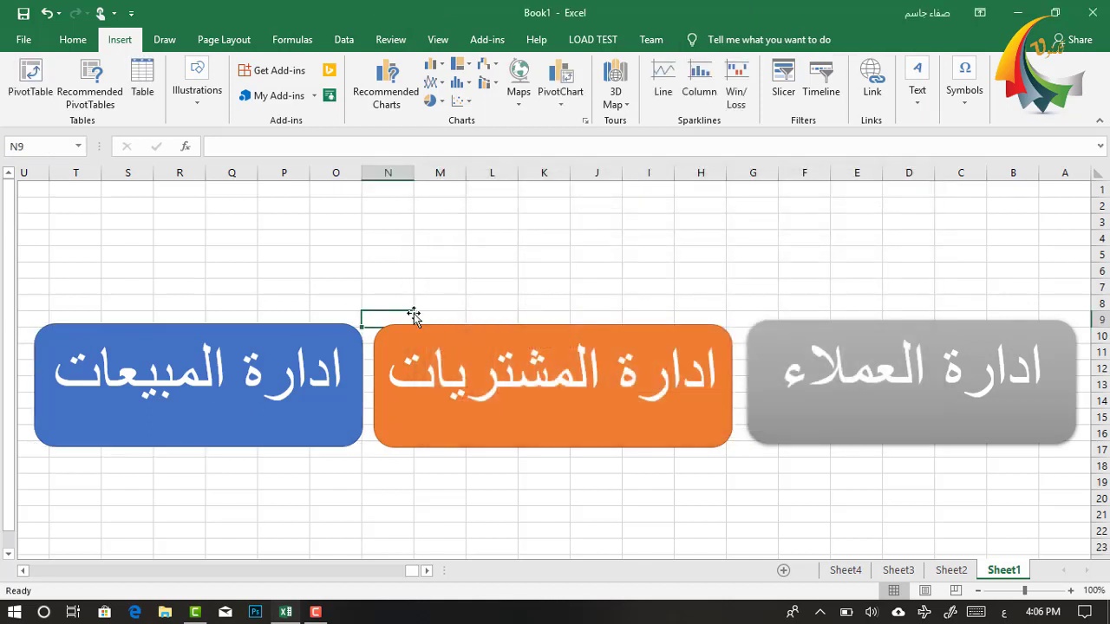
pyautogui.click(490, 350)
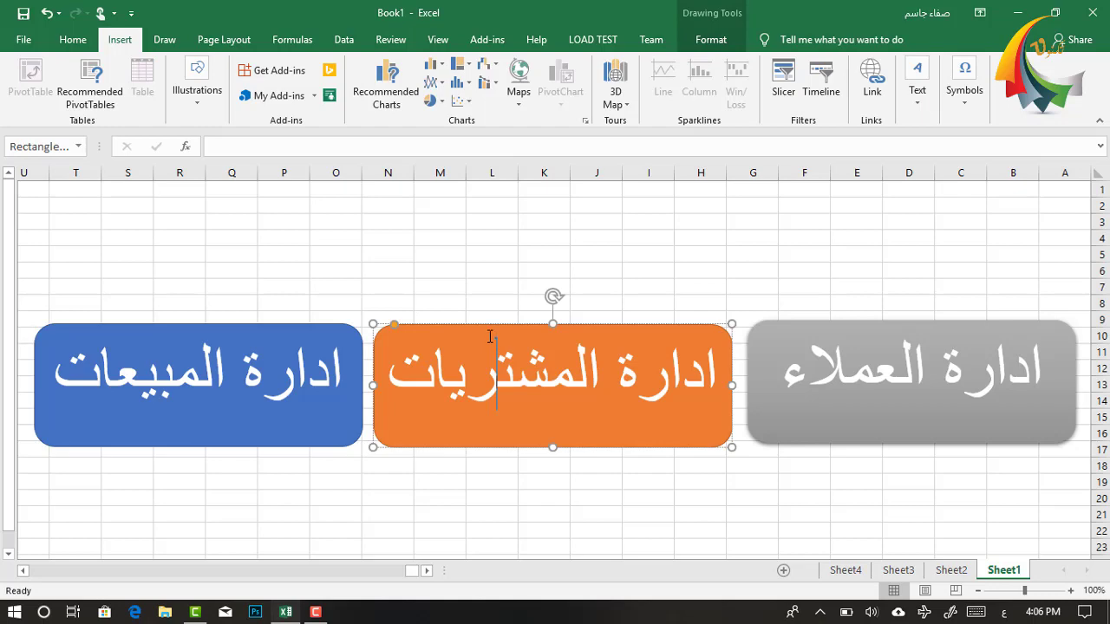
pyautogui.click(871, 87)
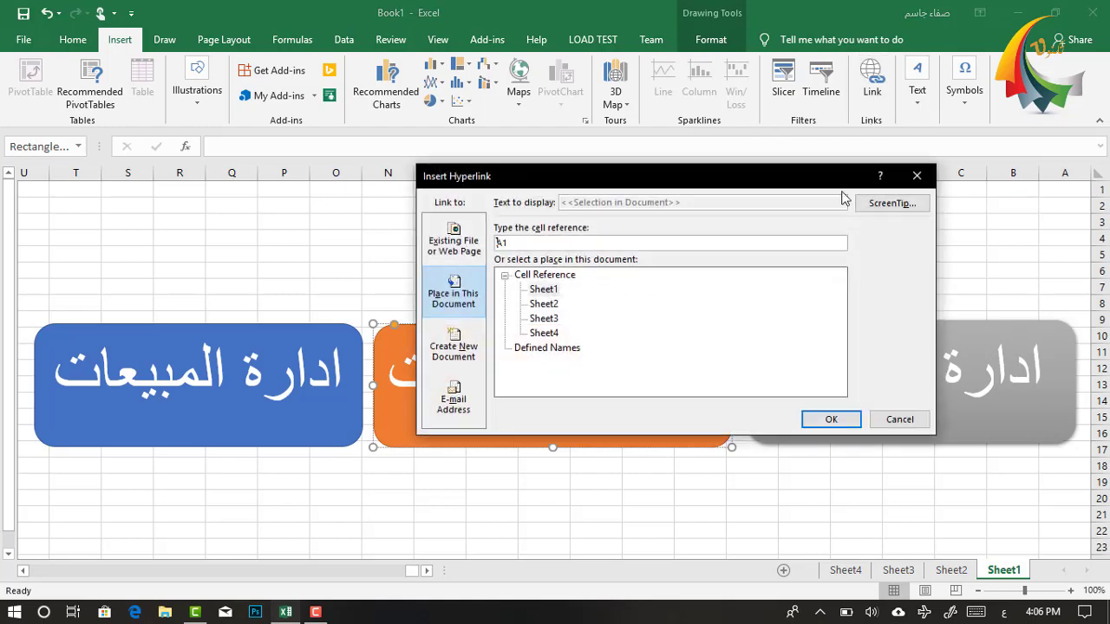
pyautogui.click(546, 318)
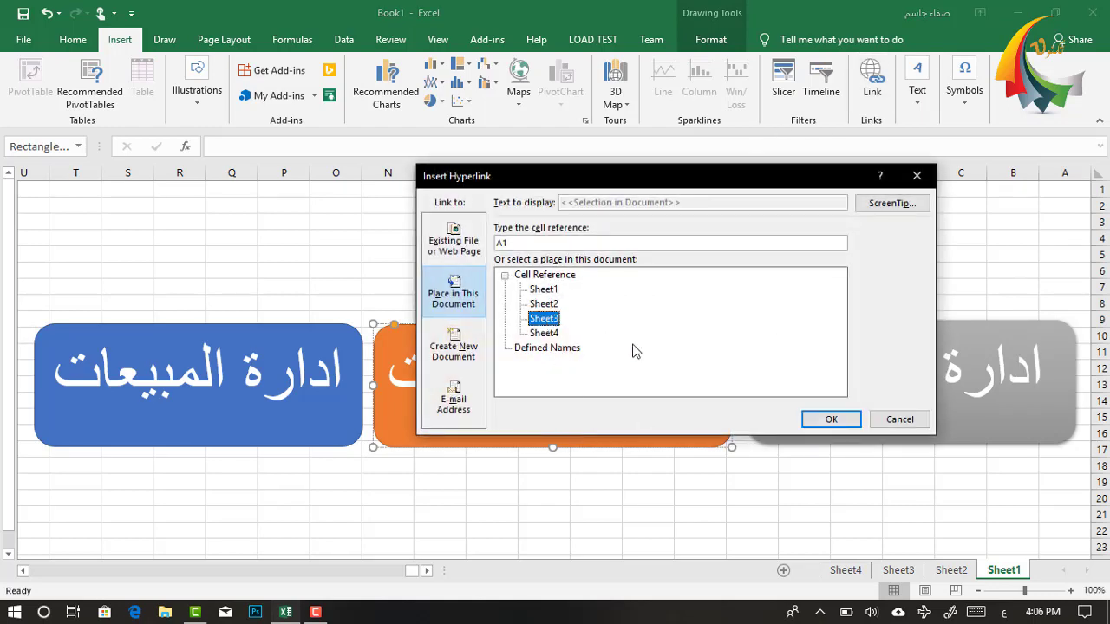
pyautogui.click(823, 420)
# Step: Link the grey ادارة العملاء button to Sheet4 and deselect it
pyautogui.click(866, 349)
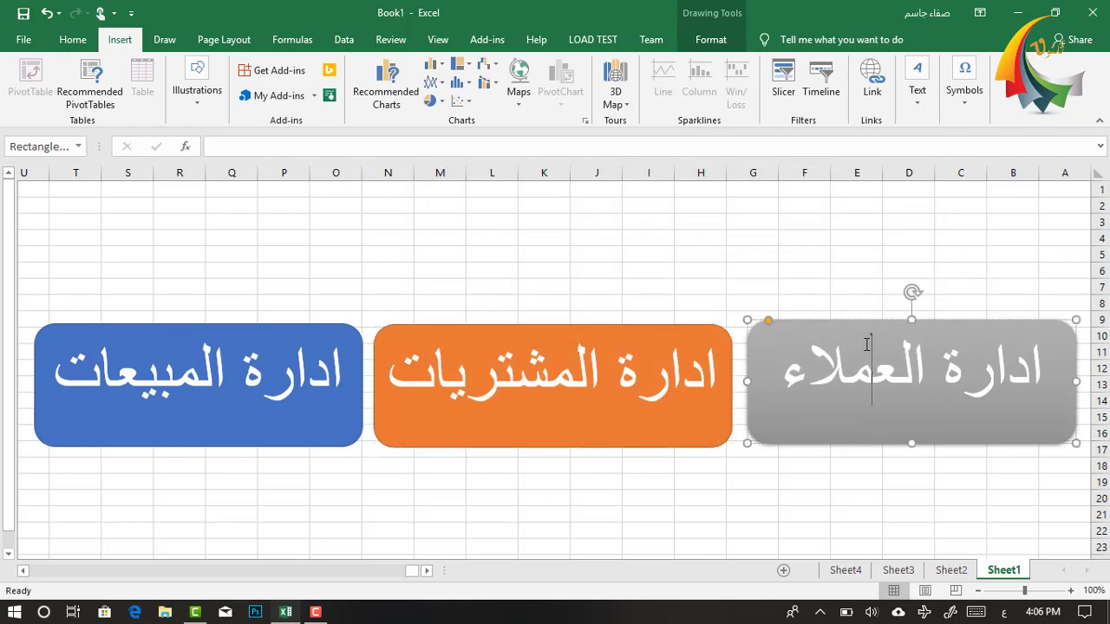
pyautogui.click(873, 98)
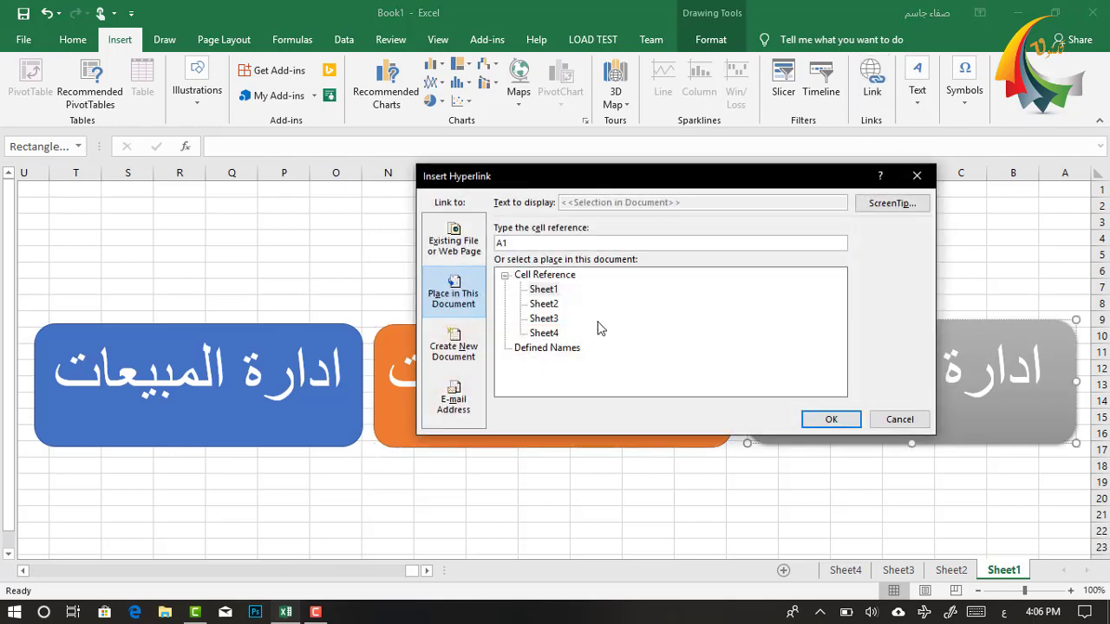
pyautogui.click(553, 334)
pyautogui.click(810, 422)
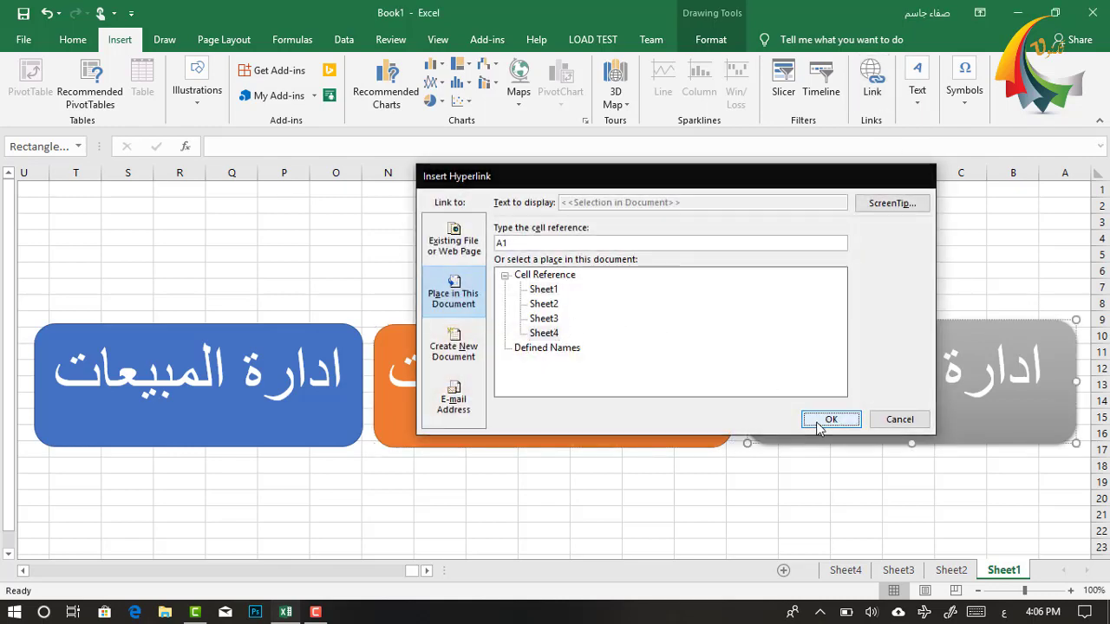
pyautogui.click(735, 205)
pyautogui.click(757, 262)
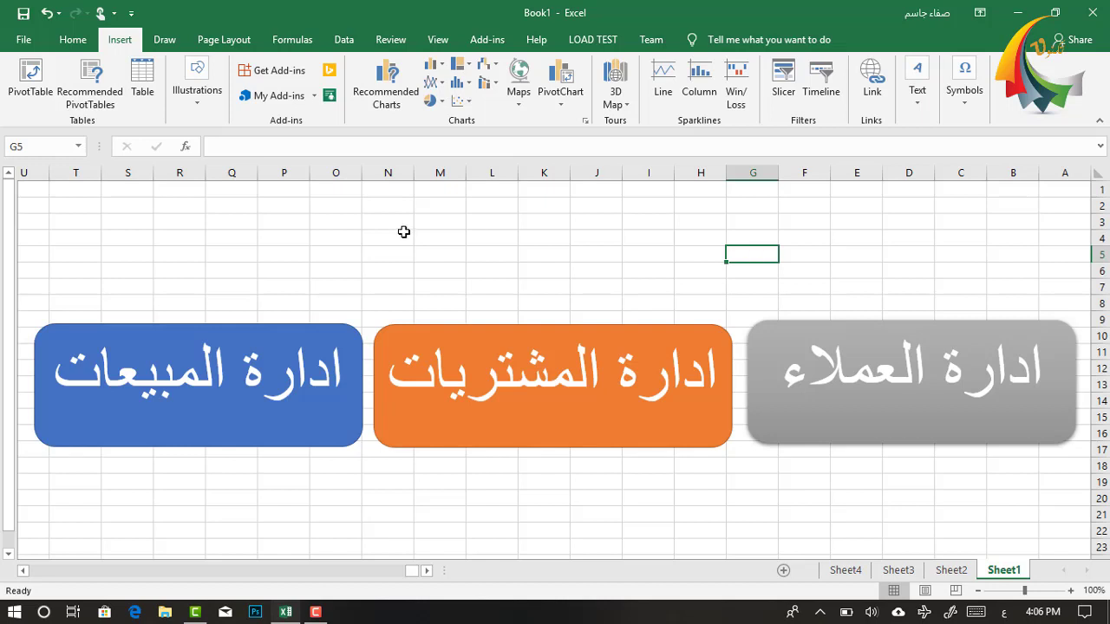
# Step: On Sheet2, draw an oval circle near the top-left of the sheet
pyautogui.click(308, 345)
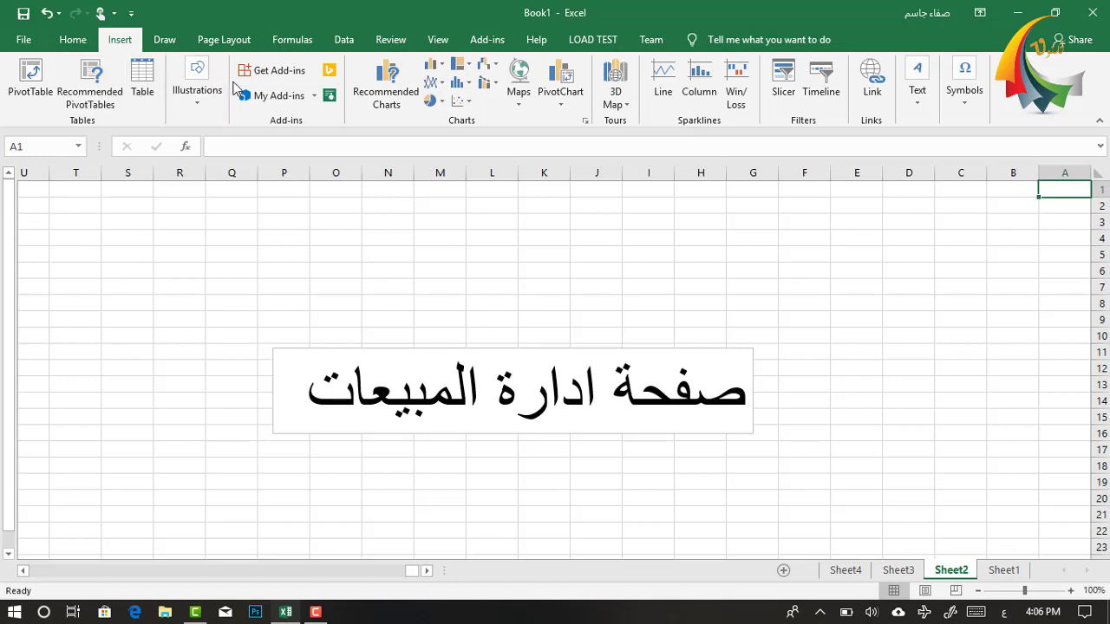
pyautogui.click(211, 103)
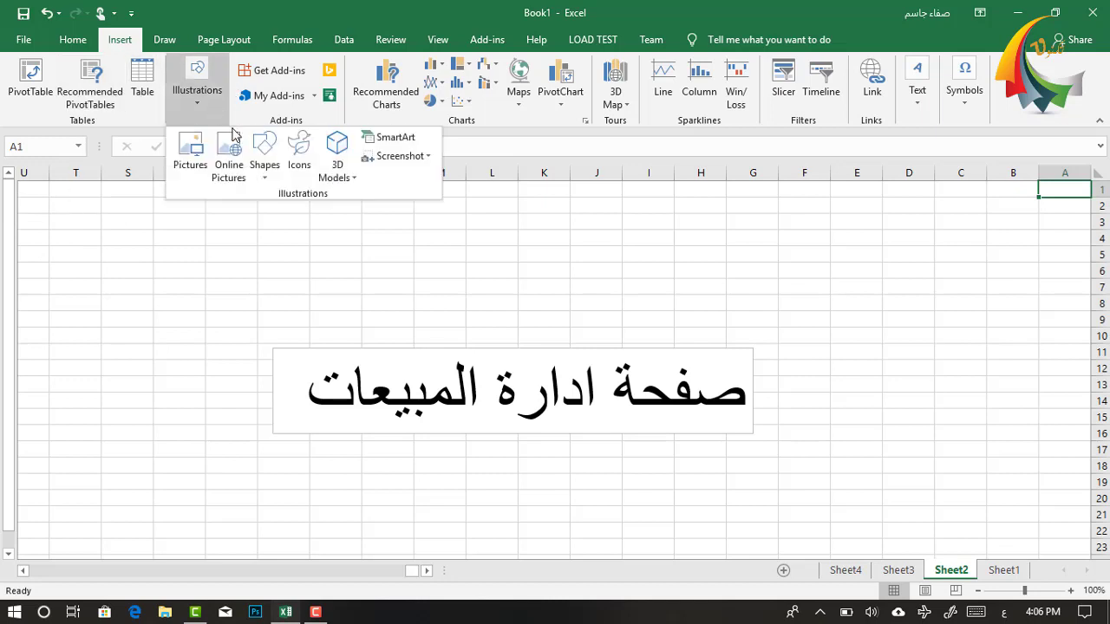
pyautogui.click(264, 160)
pyautogui.click(321, 212)
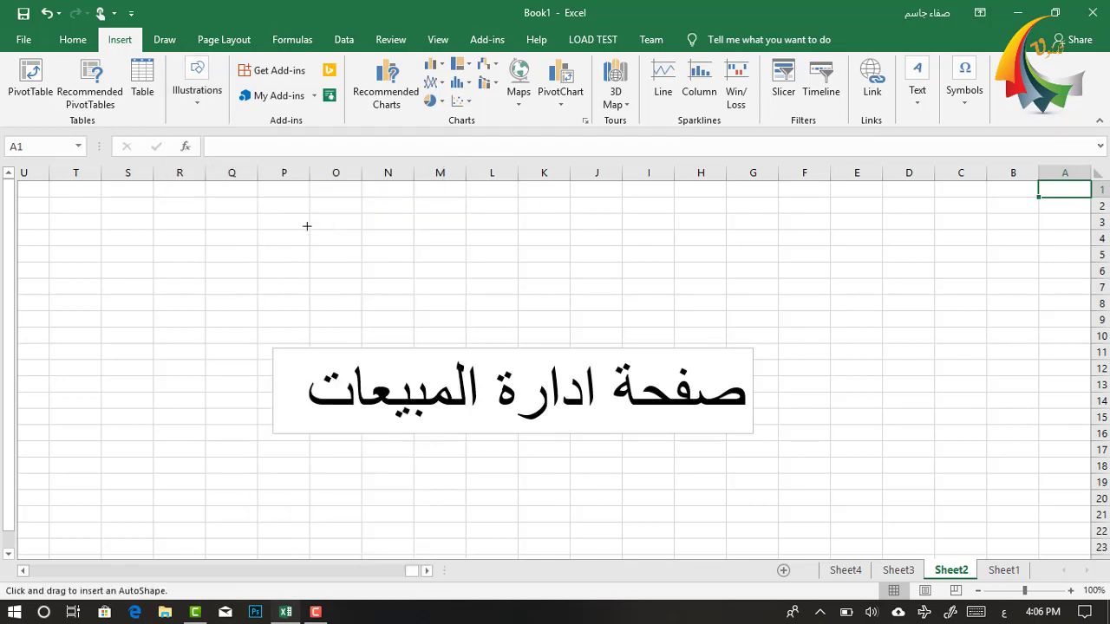
pyautogui.moveTo(70, 229); pyautogui.dragTo(151, 310)
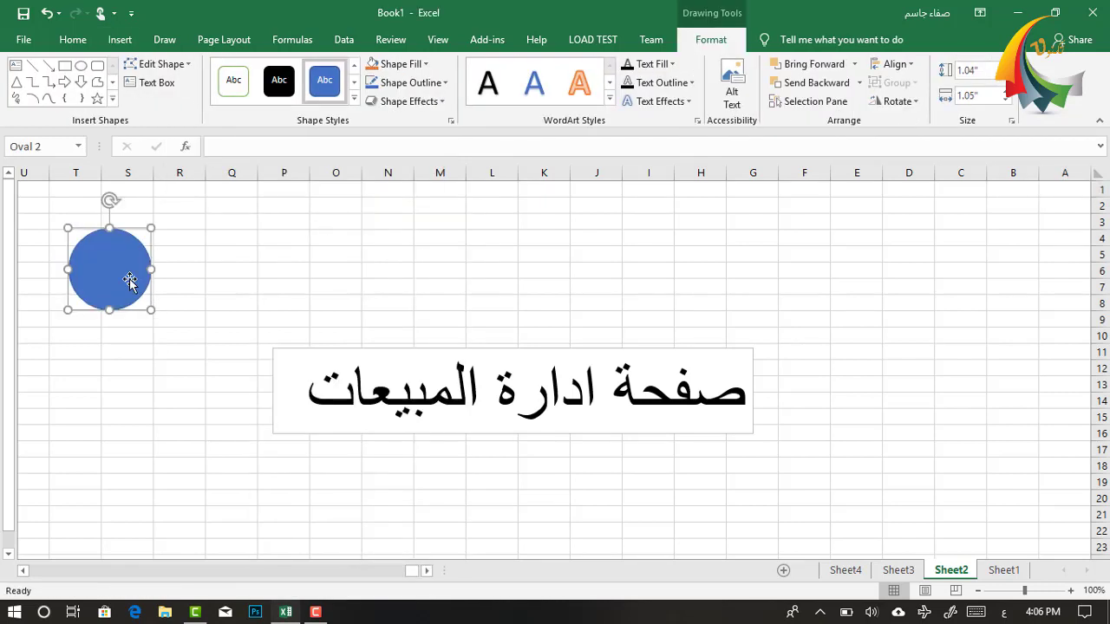
# Step: Type the label 'الائيسية' in the circle and adjust its font size to fit one line
pyautogui.write('الا')
pyautogui.write('ئيس')
pyautogui.write('ية')
pyautogui.hotkey('ctrl', 'a')
pyautogui.hotkey('ctrl', 'shift', '.')
pyautogui.hotkey('ctrl', 'shift', '.')
pyautogui.hotkey('ctrl', 'shift', '.')
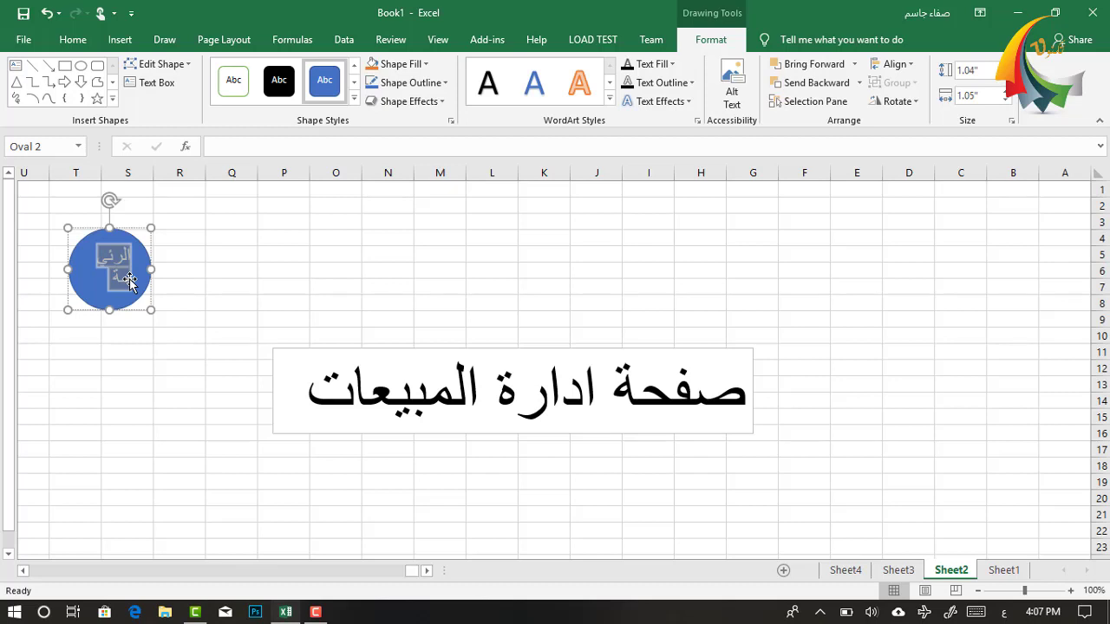
pyautogui.hotkey('ctrl', 'shift', ',')
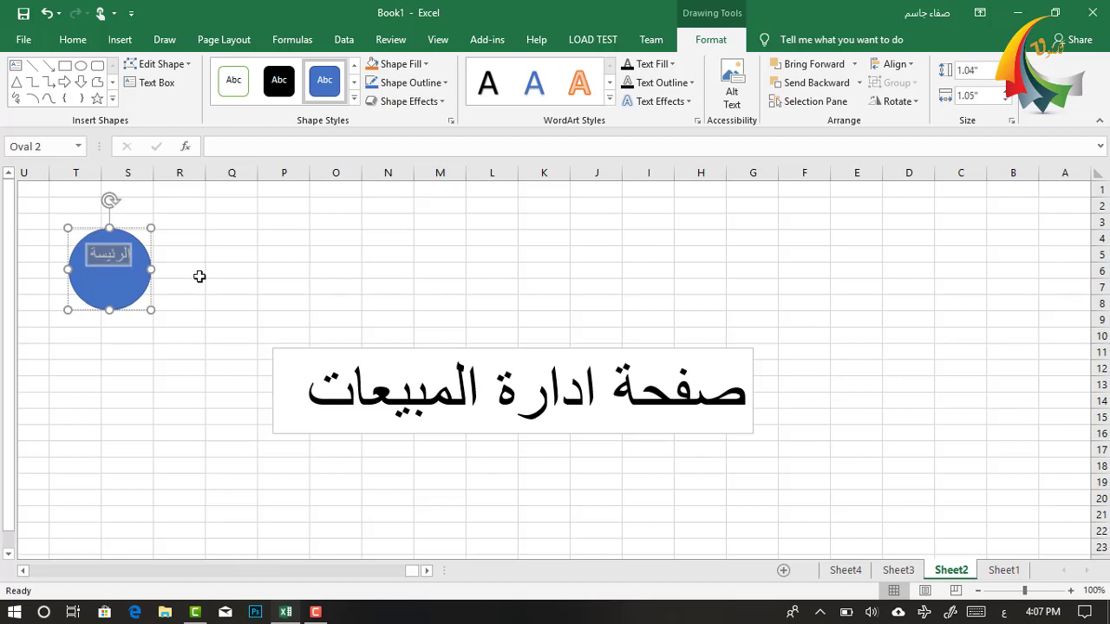
pyautogui.click(197, 274)
pyautogui.click(119, 287)
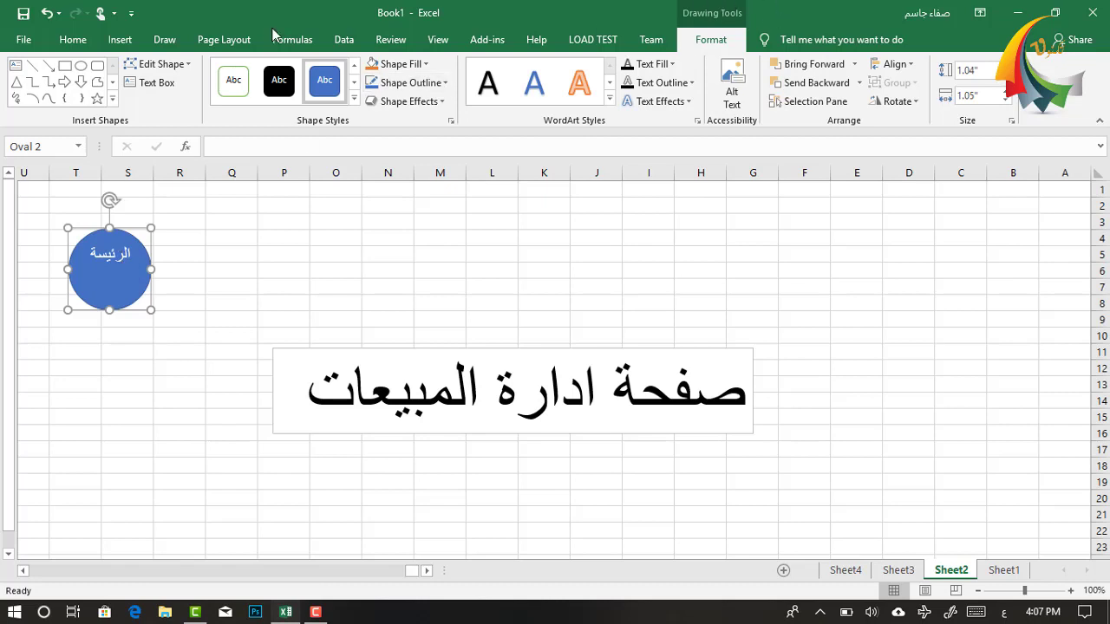
# Step: Link the الرئيسية circle to Sheet1
pyautogui.click(120, 40)
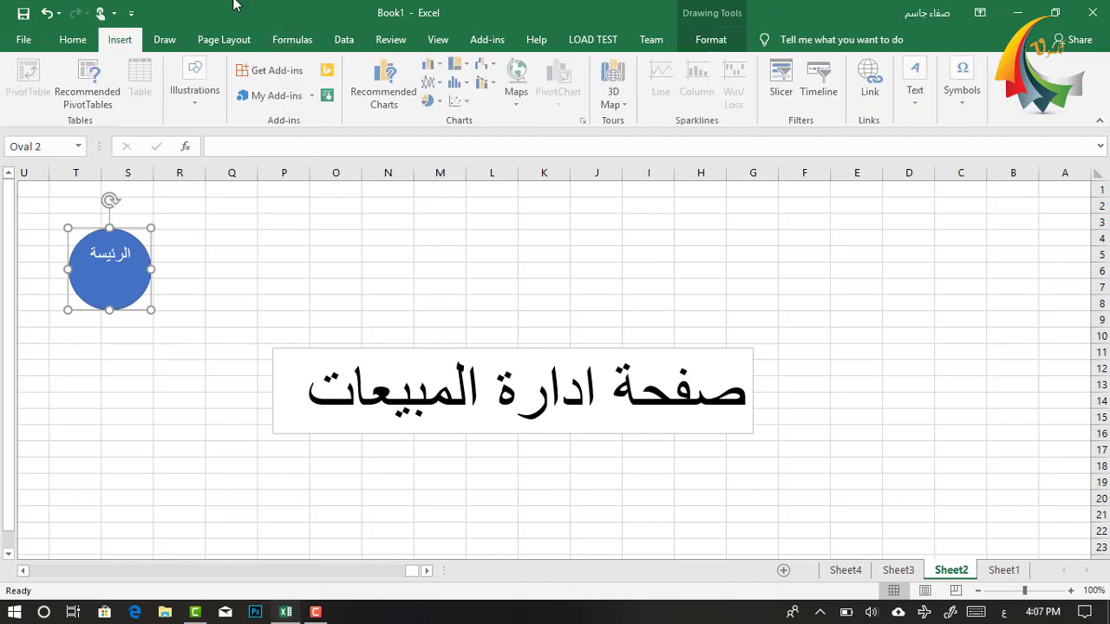
pyautogui.click(869, 83)
pyautogui.click(544, 288)
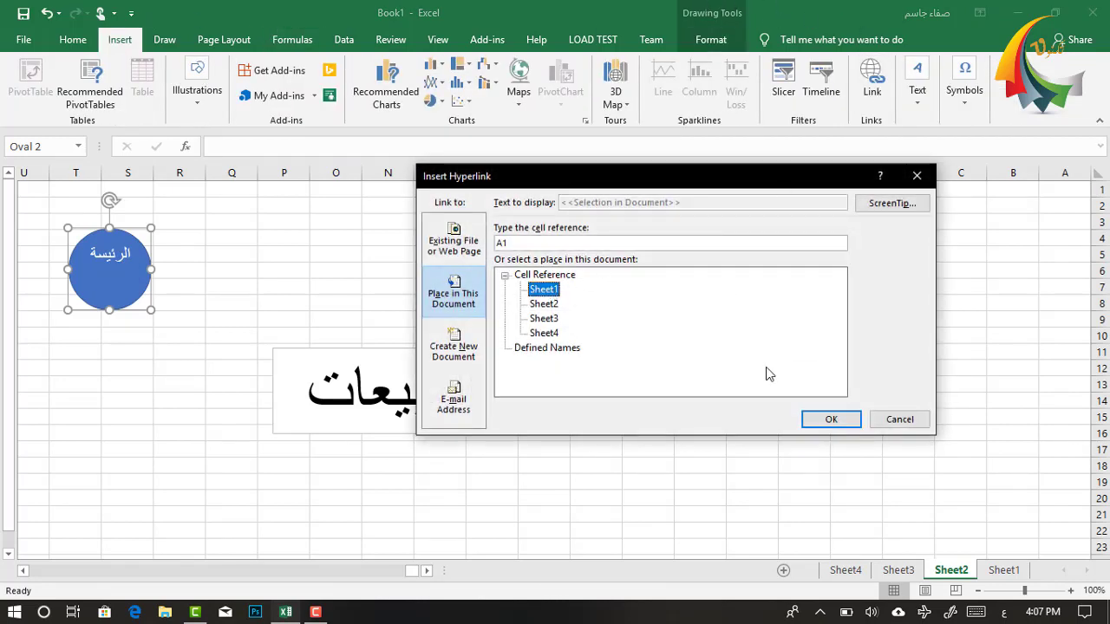
pyautogui.click(830, 419)
pyautogui.click(406, 267)
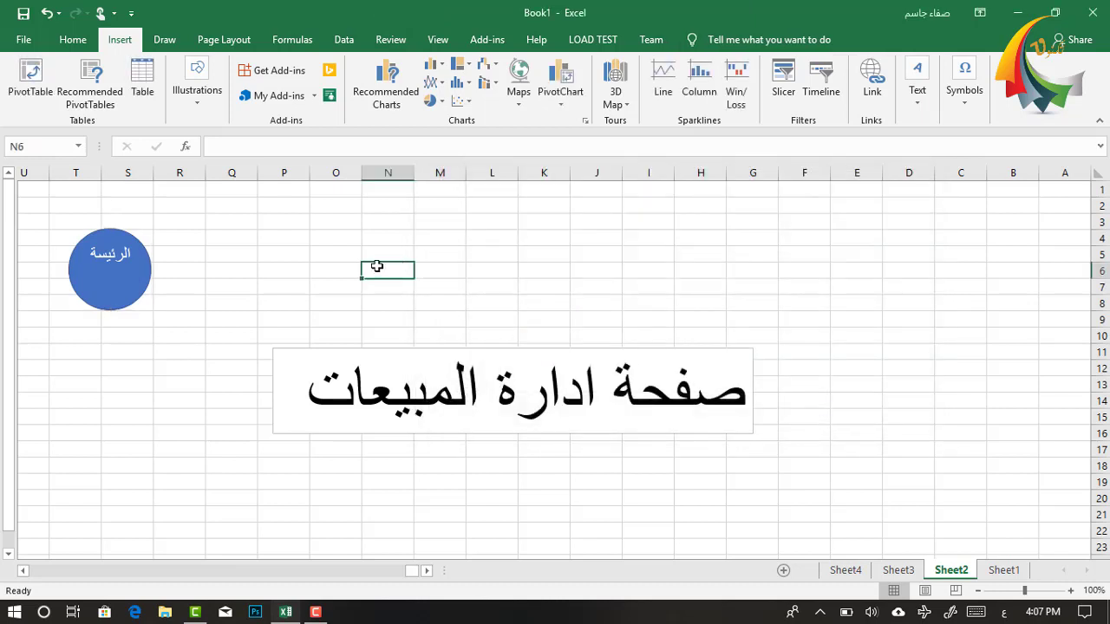
# Step: Test the circle, orange and grey buttons, landing on Sheet1, Sheet3 and finally Sheet4
pyautogui.click(130, 274)
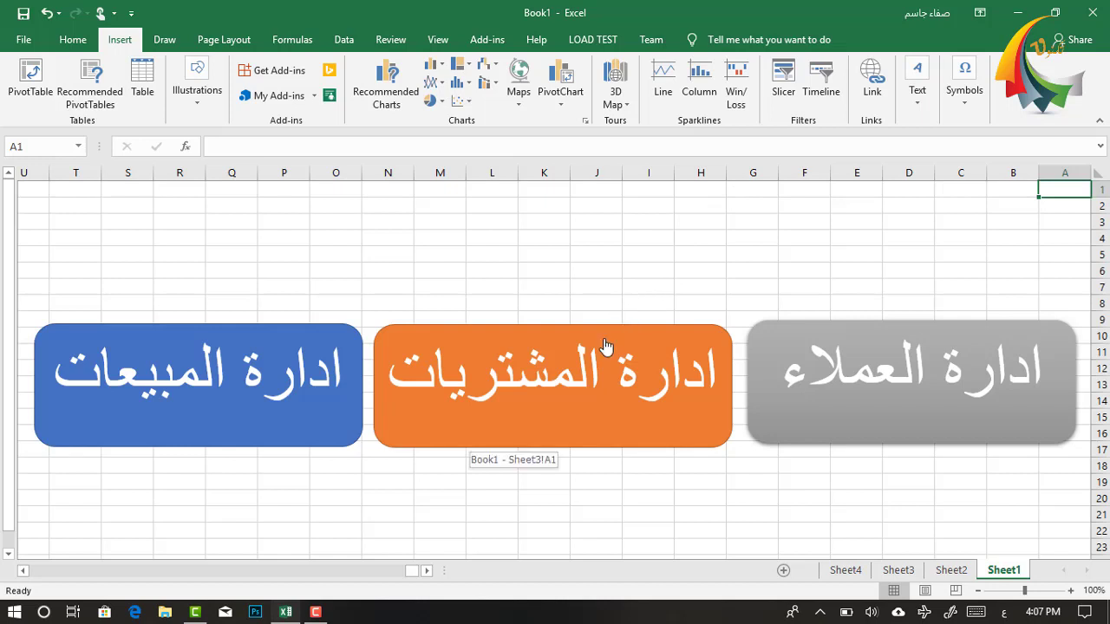
pyautogui.click(620, 387)
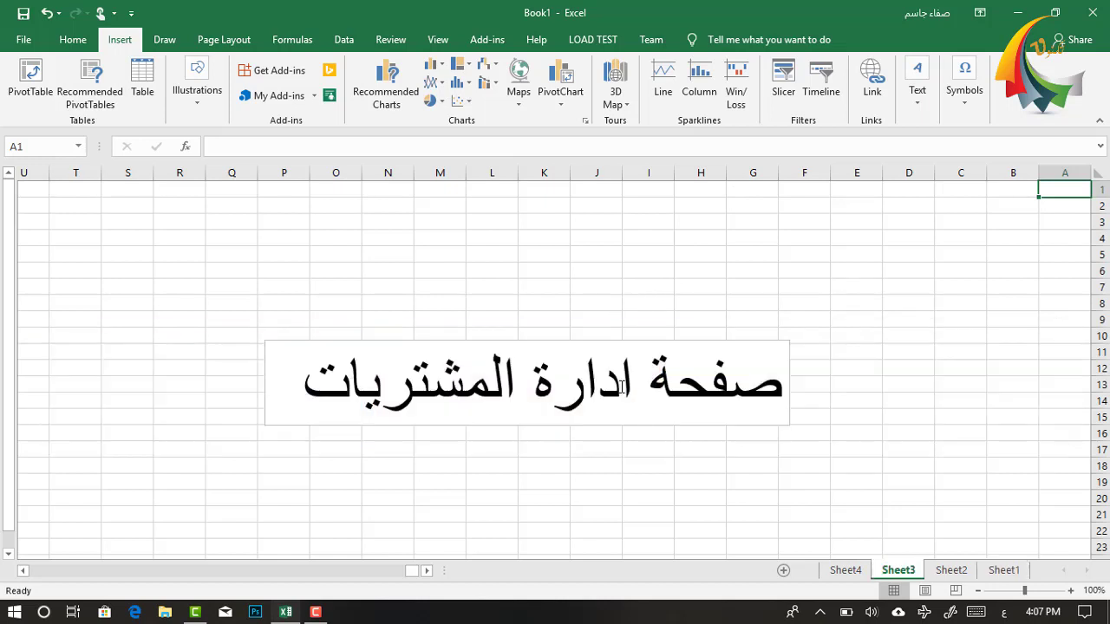
pyautogui.click(51, 206)
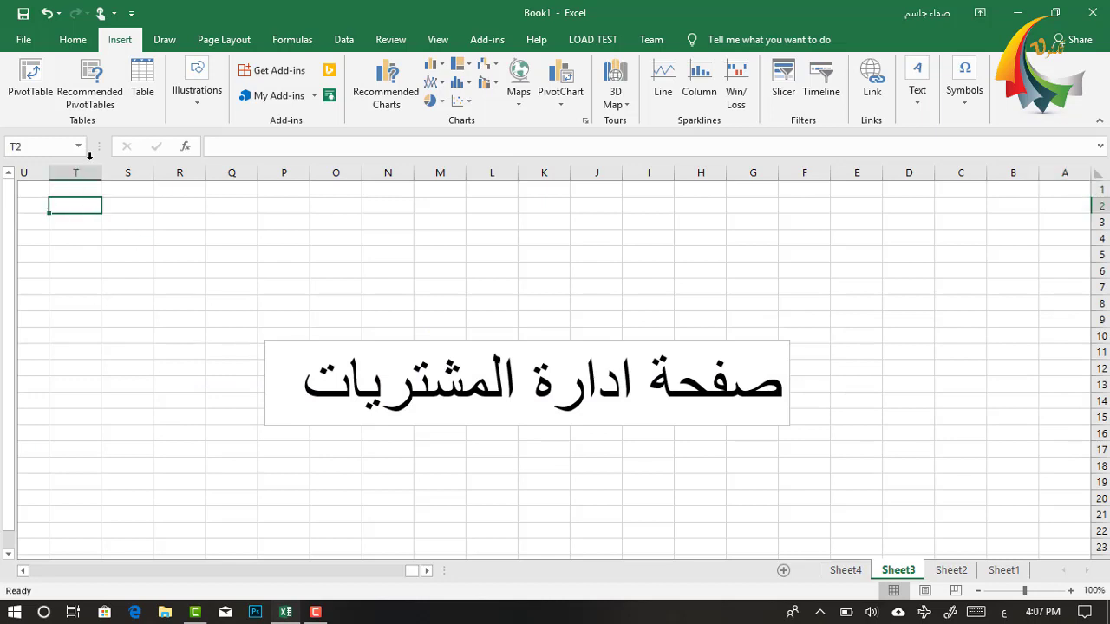
pyautogui.click(1010, 580)
pyautogui.click(865, 429)
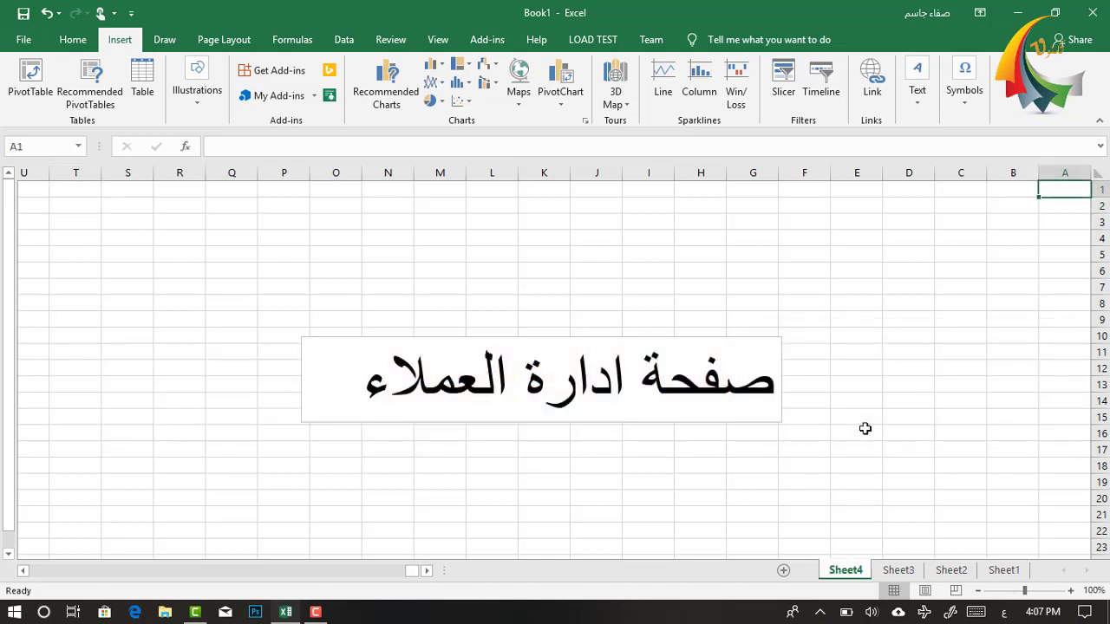